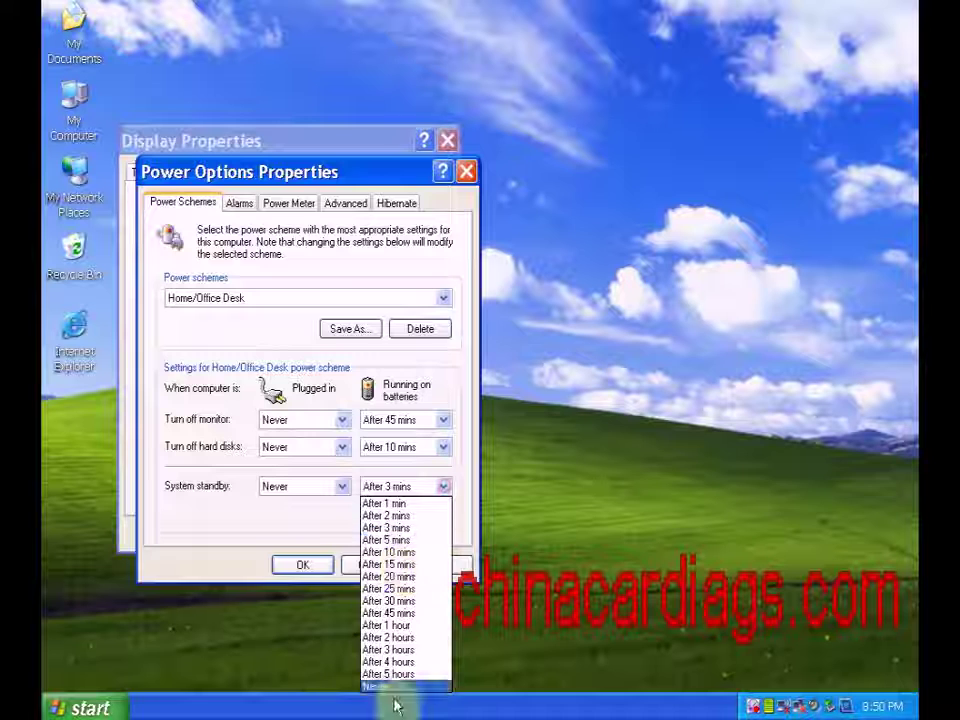
Set the battery standby, hard-disk and monitor timers to Never, then close Power Options and Display Properties.
{"action": "left_click", "coordinate": [390, 686]}
{"action": "left_click", "coordinate": [442, 447]}
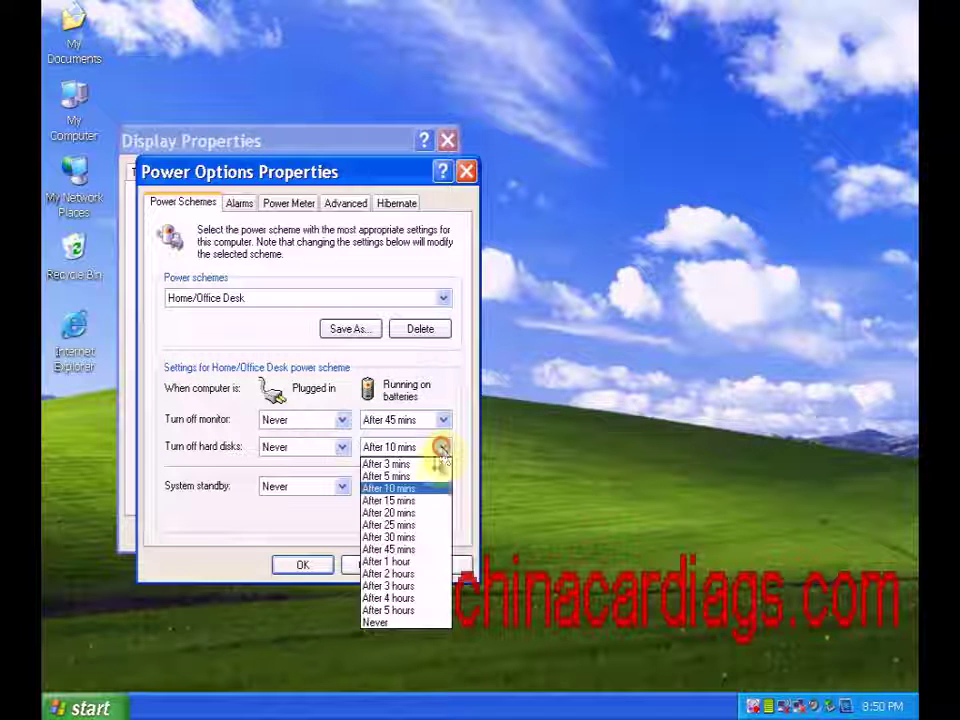
{"action": "left_click", "coordinate": [376, 622]}
{"action": "left_click", "coordinate": [412, 420]}
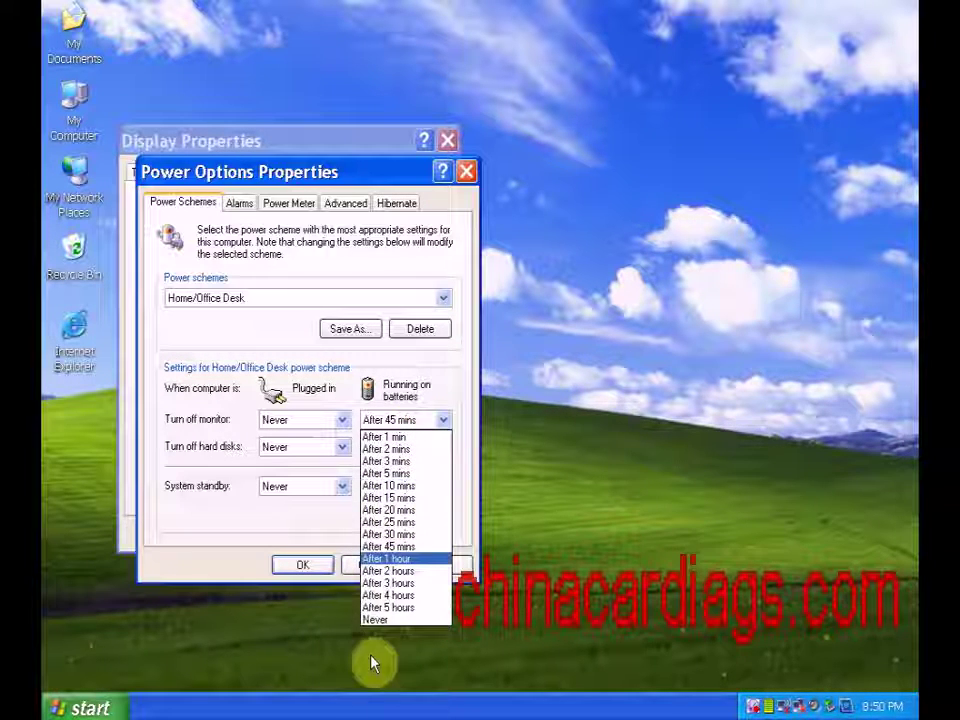
{"action": "left_click", "coordinate": [378, 621]}
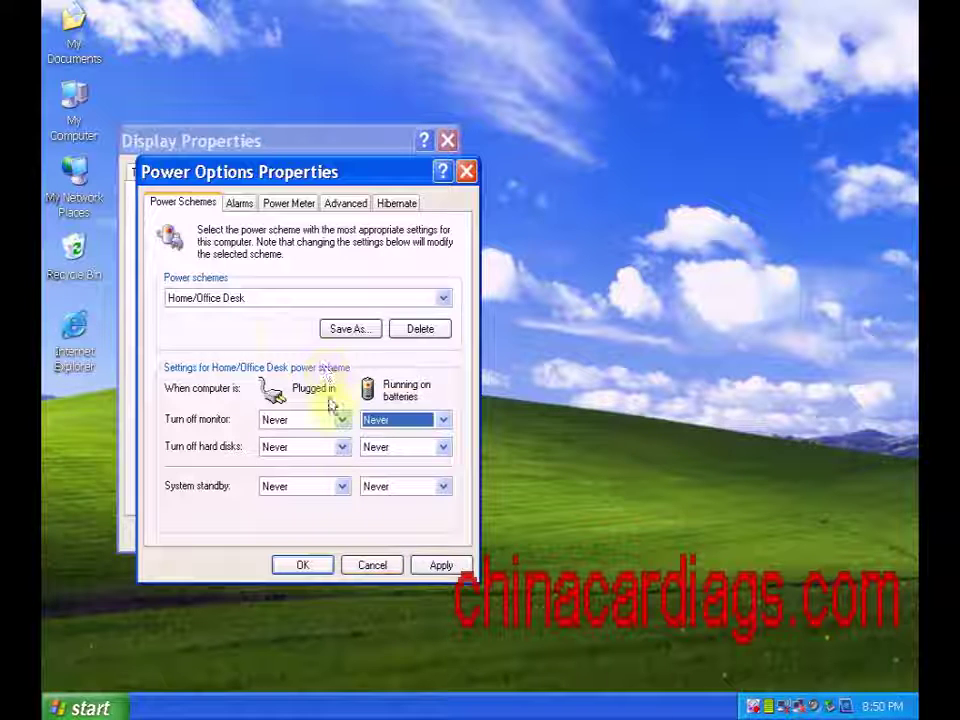
{"action": "left_click", "coordinate": [302, 566]}
{"action": "left_click", "coordinate": [282, 533]}
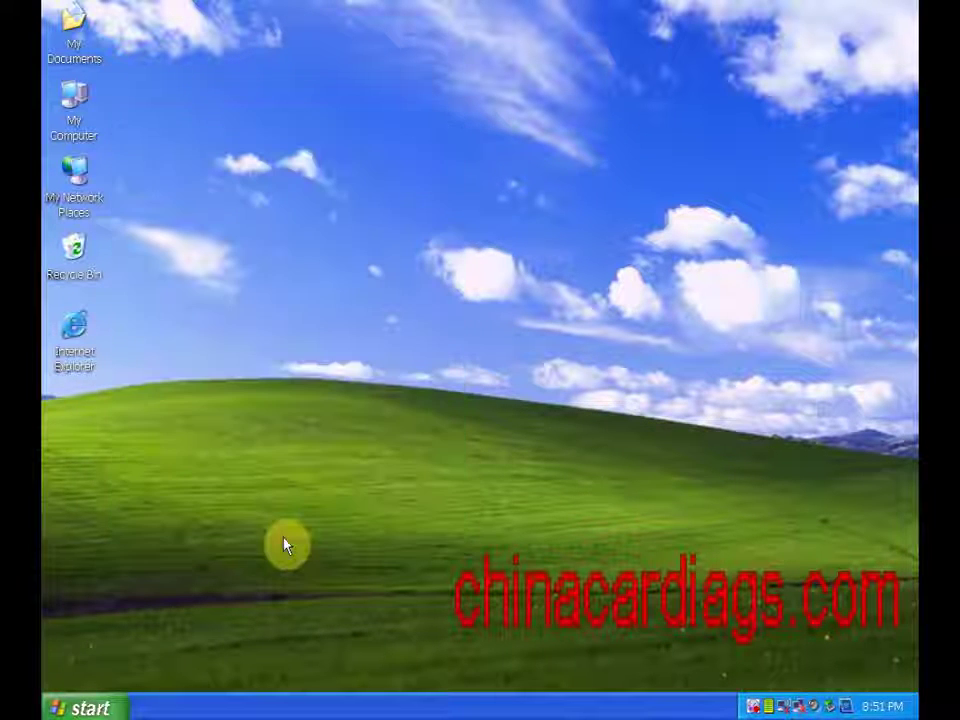
Open the IALTest-Link2013 CD from My Computer.
{"action": "right_click", "coordinate": [81, 116]}
{"action": "left_click", "coordinate": [108, 121]}
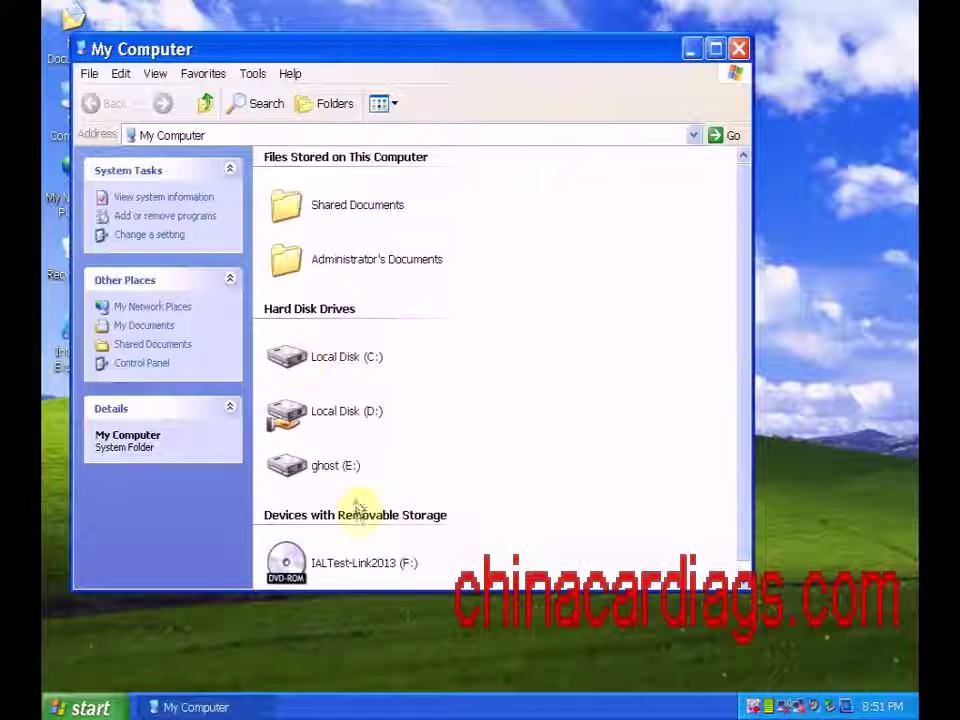
{"action": "right_click", "coordinate": [350, 560]}
{"action": "left_click", "coordinate": [390, 272]}
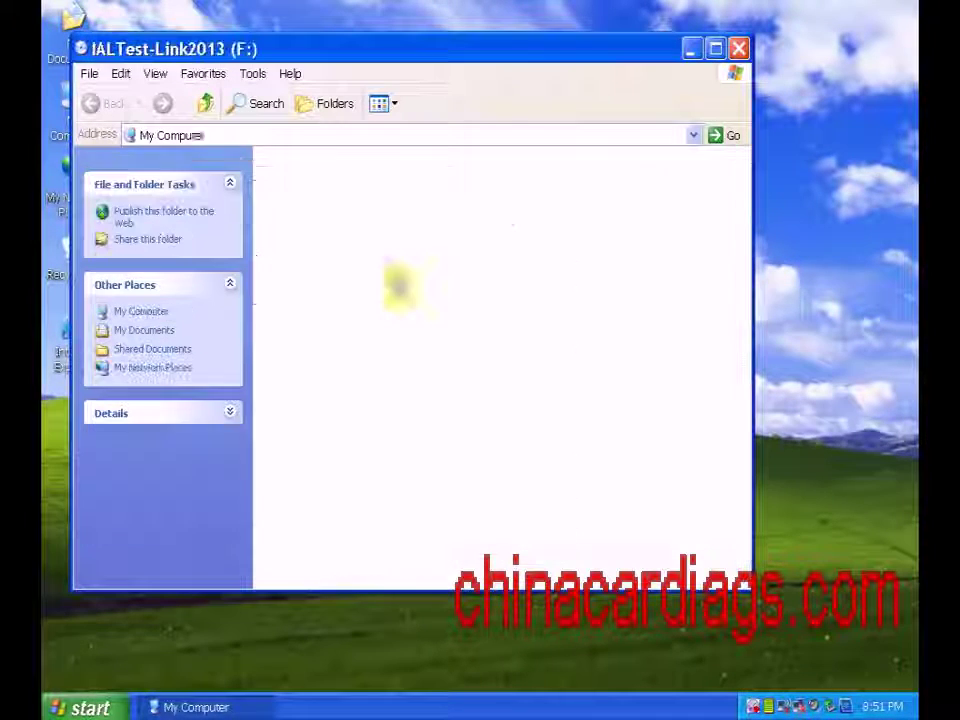
Copy 12_1_JalTestSoft_Install_ENG_SPA.rar onto the desktop and select the first line of license_code.
{"action": "right_click", "coordinate": [296, 204]}
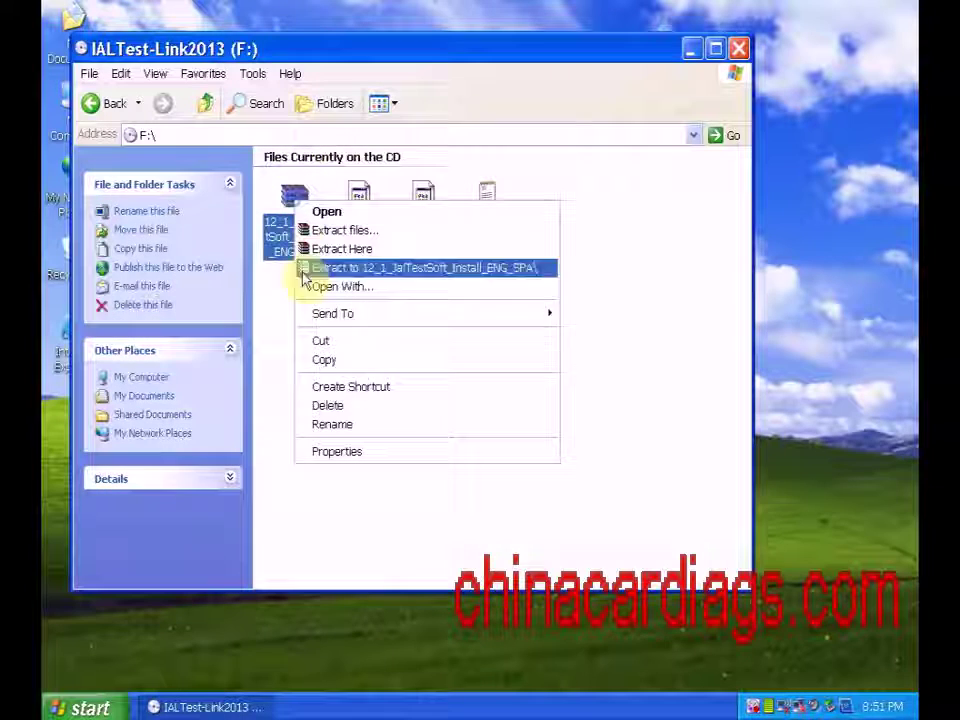
{"action": "left_click", "coordinate": [326, 360]}
{"action": "left_click_drag", "start_coordinate": [289, 47], "coordinate": [419, 44]}
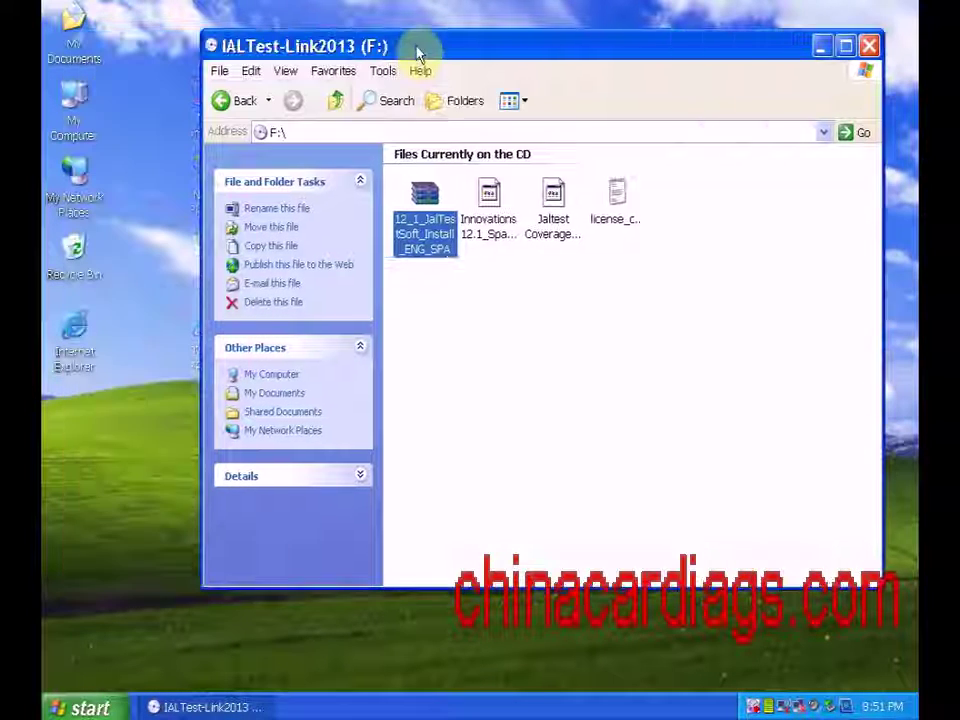
{"action": "right_click", "coordinate": [74, 391]}
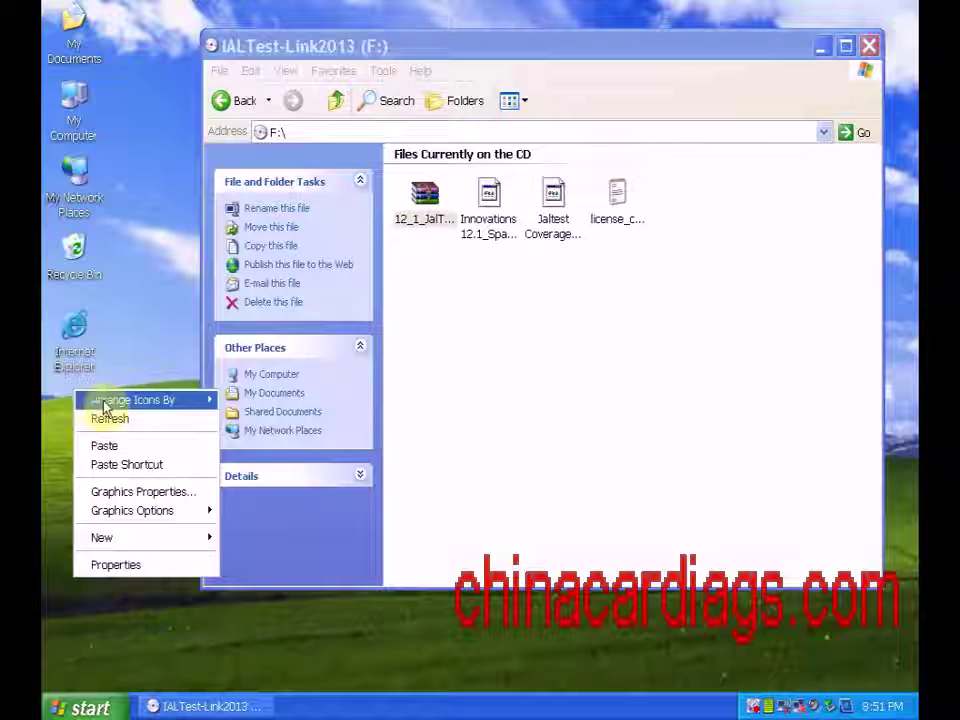
{"action": "left_click", "coordinate": [110, 448]}
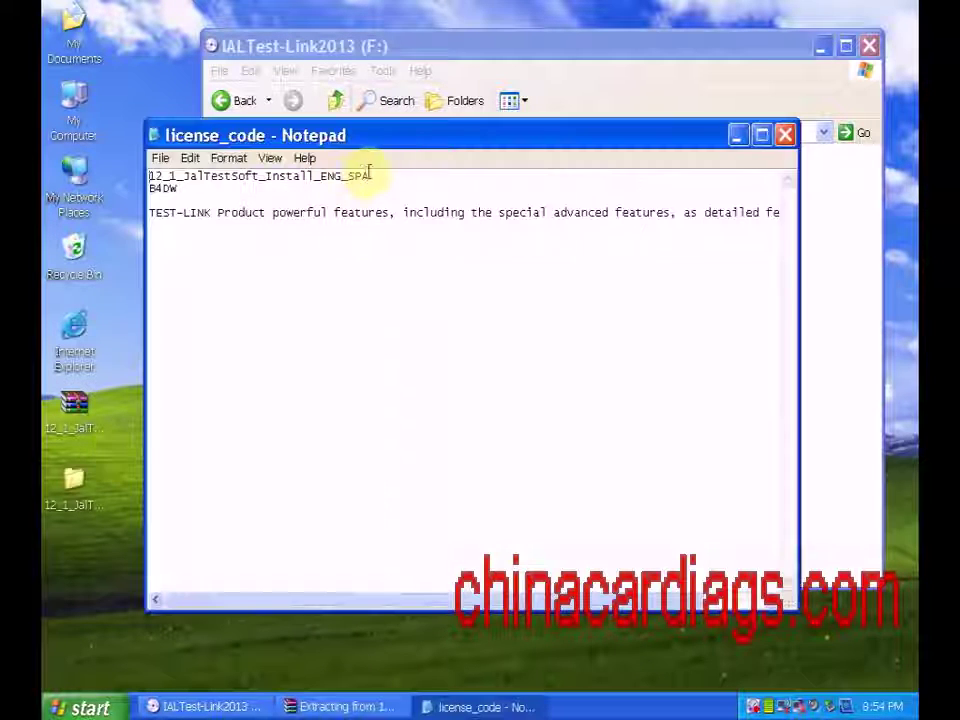
{"action": "left_click_drag", "start_coordinate": [366, 176], "coordinate": [150, 177]}
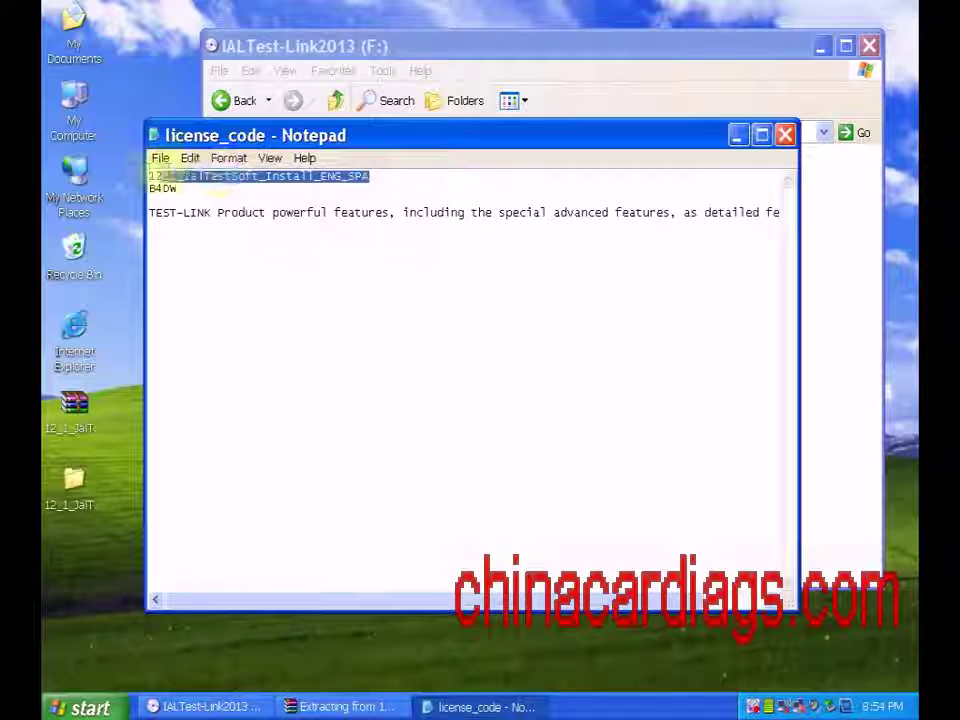
Copy the password line from license_code and close Notepad.
{"action": "right_click", "coordinate": [241, 178]}
{"action": "left_click", "coordinate": [268, 232]}
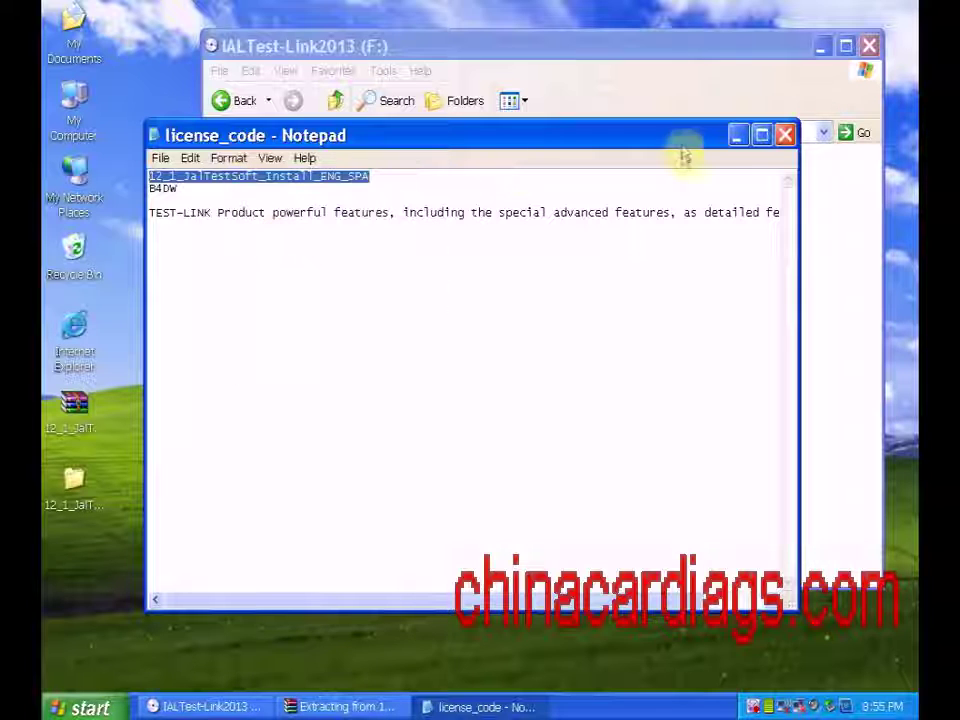
{"action": "left_click", "coordinate": [785, 135]}
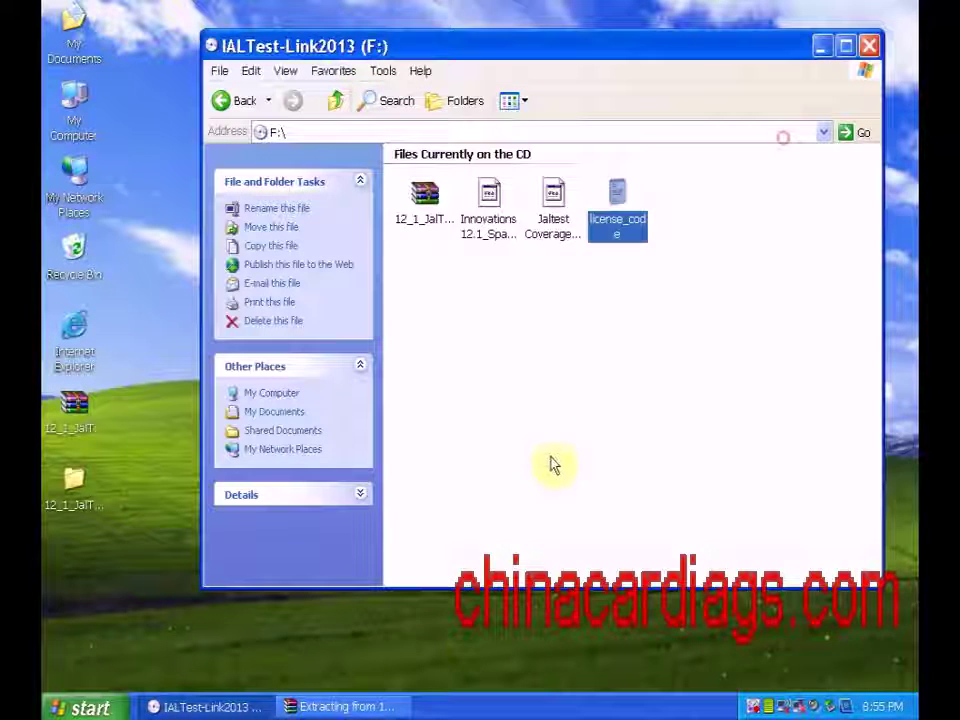
Paste the password into WinRAR's Enter password prompt to extract, then close the CD window.
{"action": "left_click", "coordinate": [365, 703]}
{"action": "right_click", "coordinate": [428, 353]}
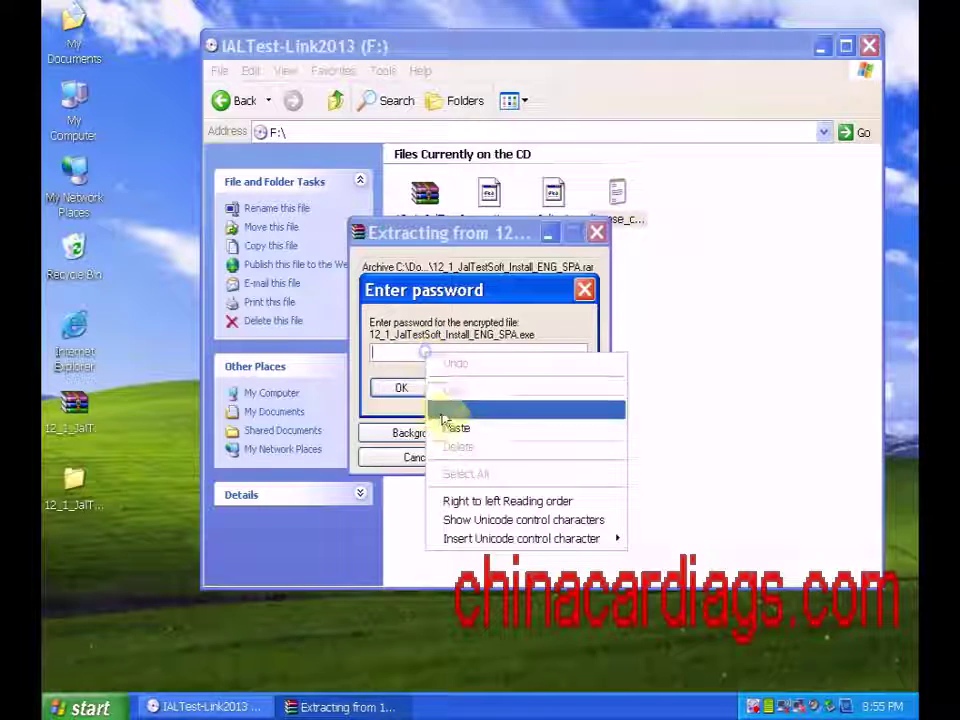
{"action": "left_click", "coordinate": [455, 429]}
{"action": "left_click", "coordinate": [401, 388]}
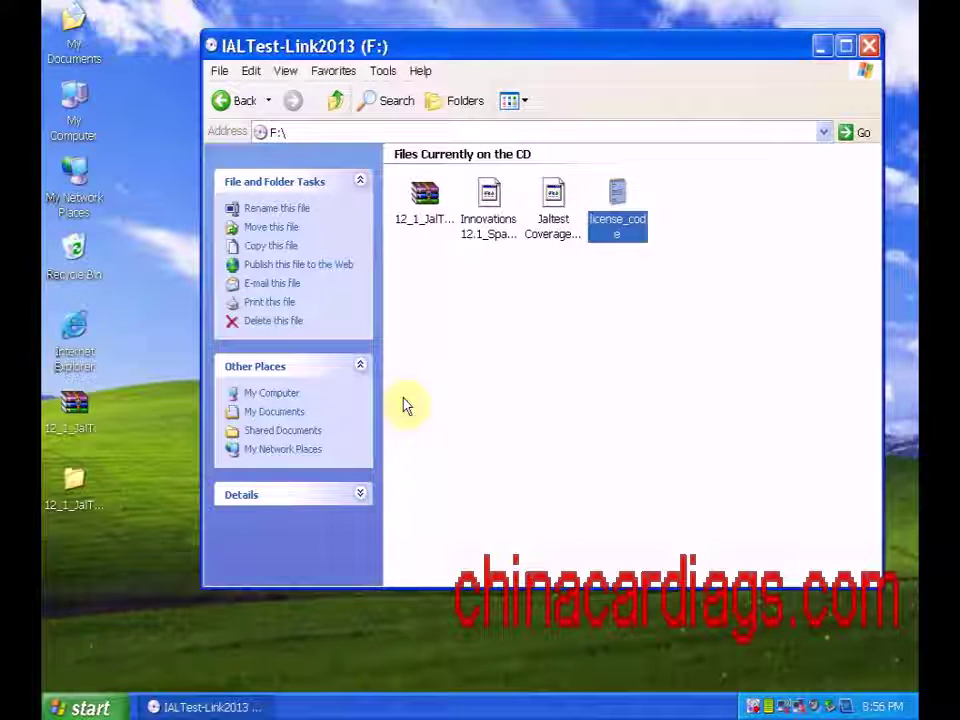
{"action": "left_click", "coordinate": [870, 48]}
Open the extracted 12_1_JalTestSoft_Install_ENG_SPA folder and run its installer.
{"action": "right_click", "coordinate": [74, 482]}
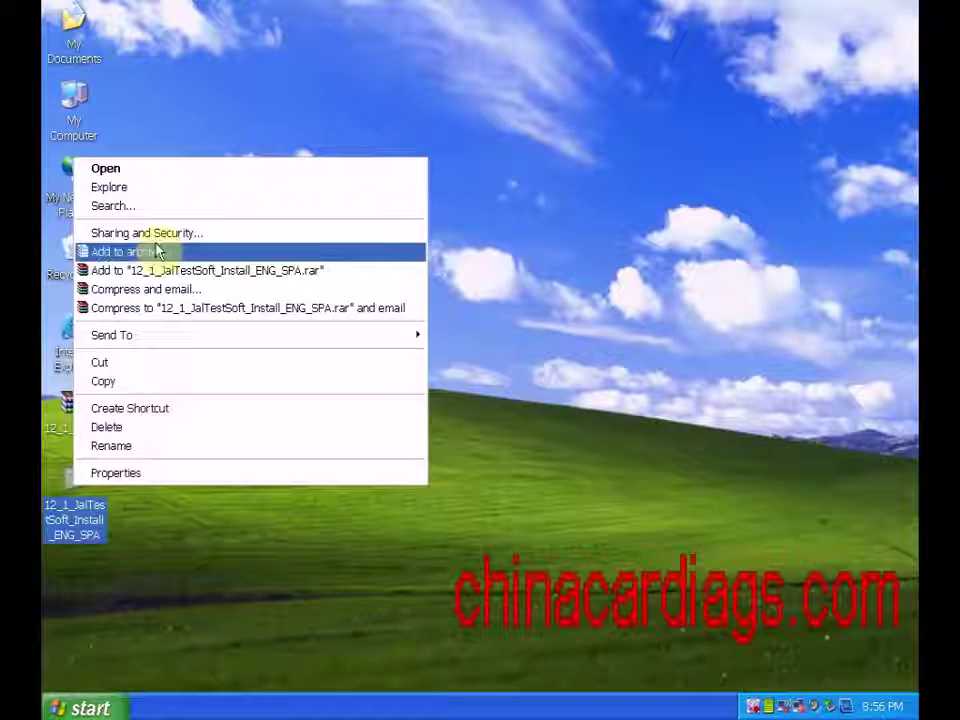
{"action": "left_click", "coordinate": [140, 166]}
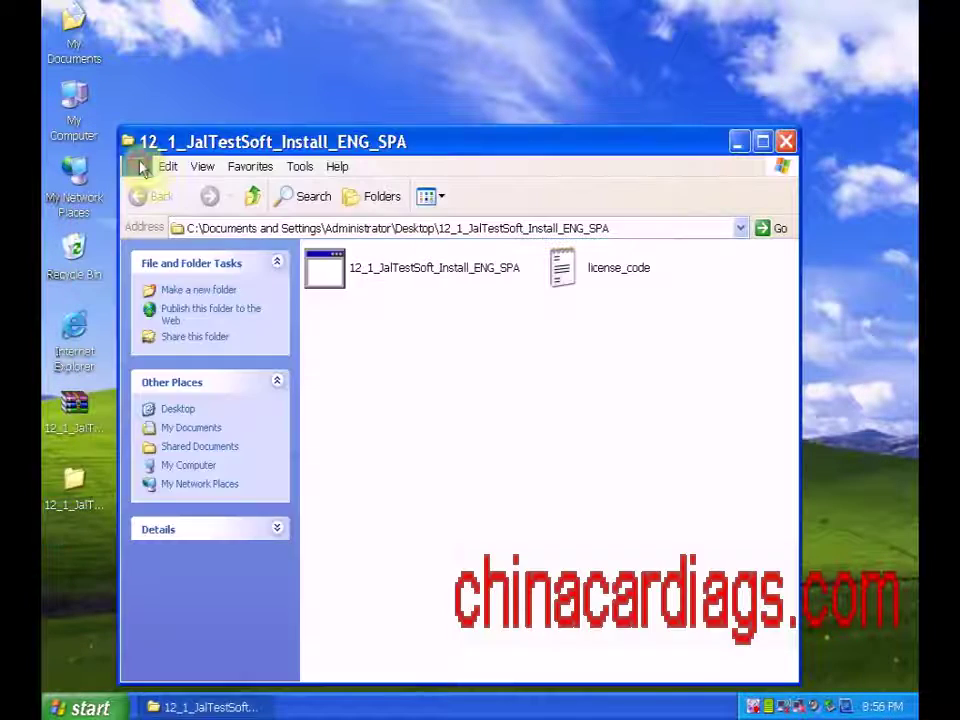
{"action": "right_click", "coordinate": [340, 268]}
{"action": "left_click", "coordinate": [397, 277]}
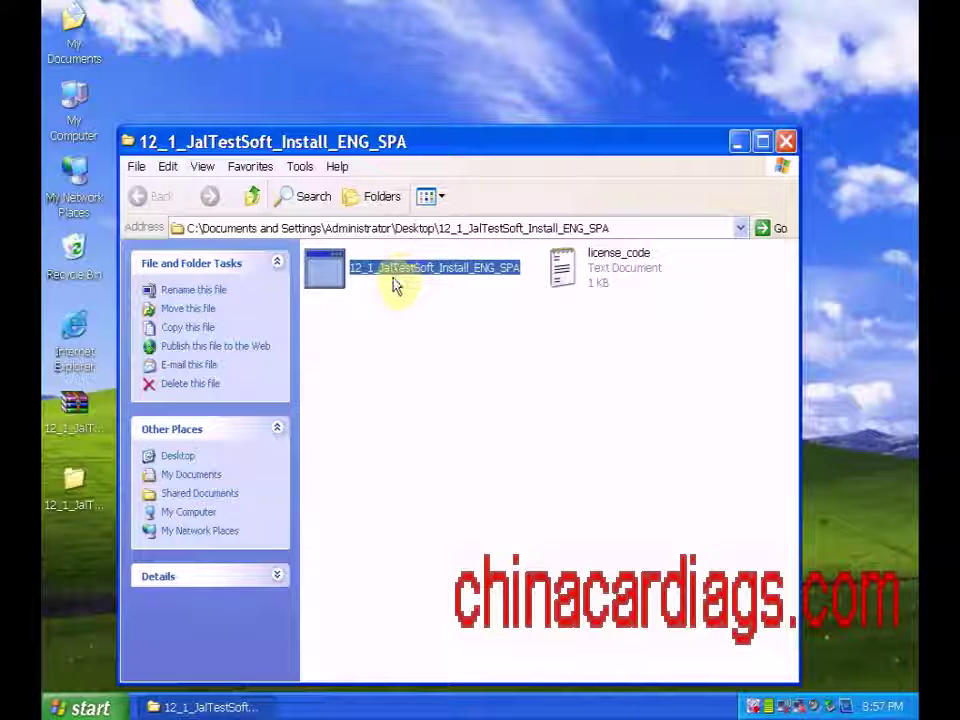
{"action": "double_click", "coordinate": [396, 278]}
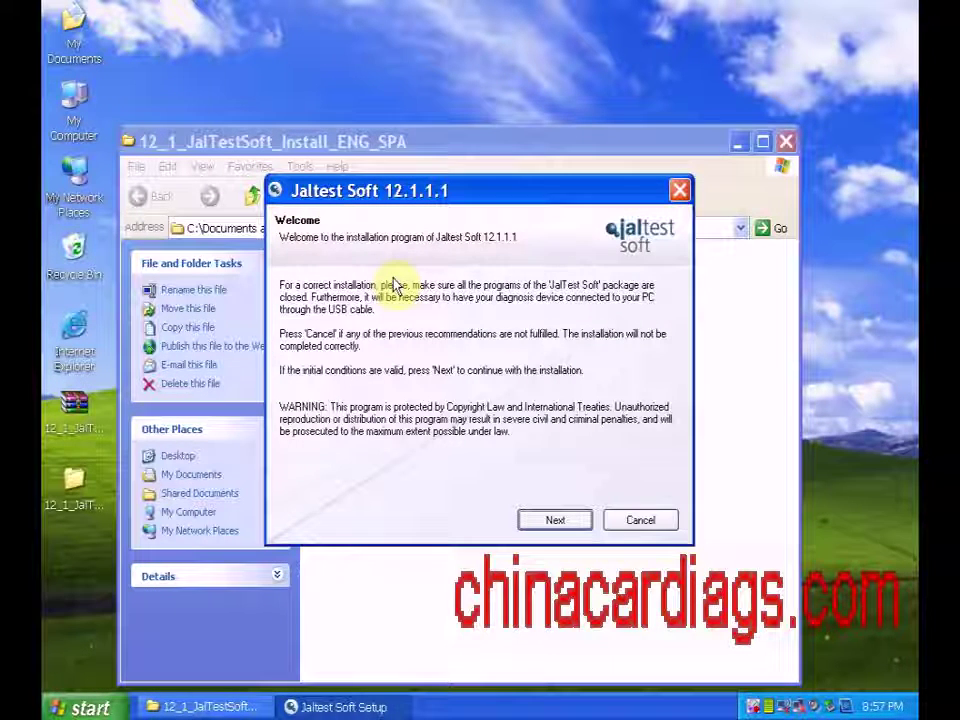
Accept the license agreement and choose English as the install language.
{"action": "left_click", "coordinate": [552, 522]}
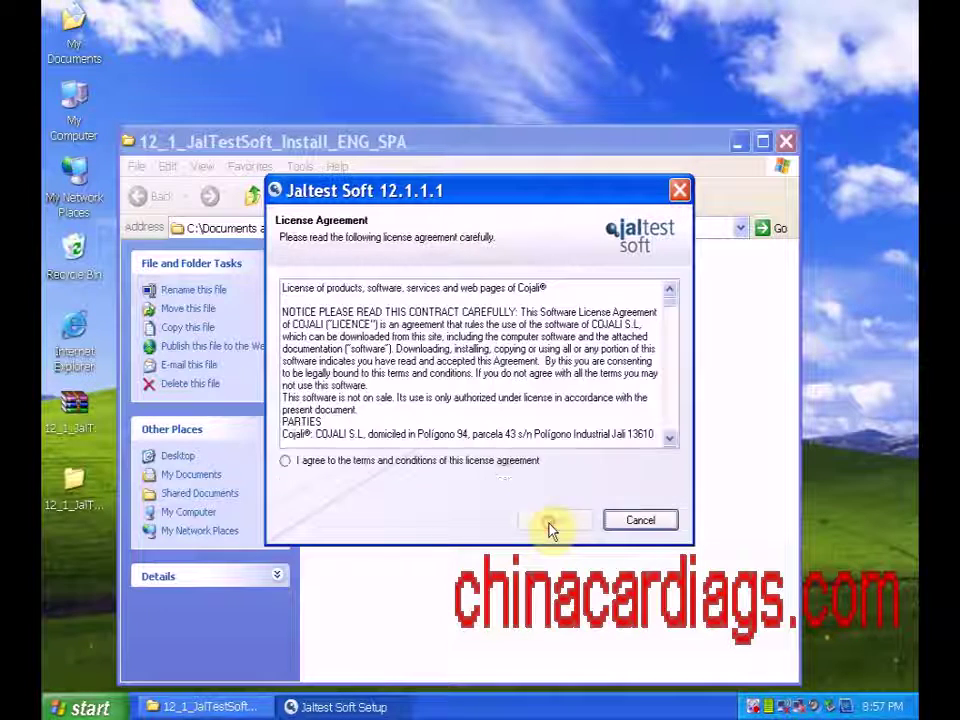
{"action": "left_click", "coordinate": [418, 463]}
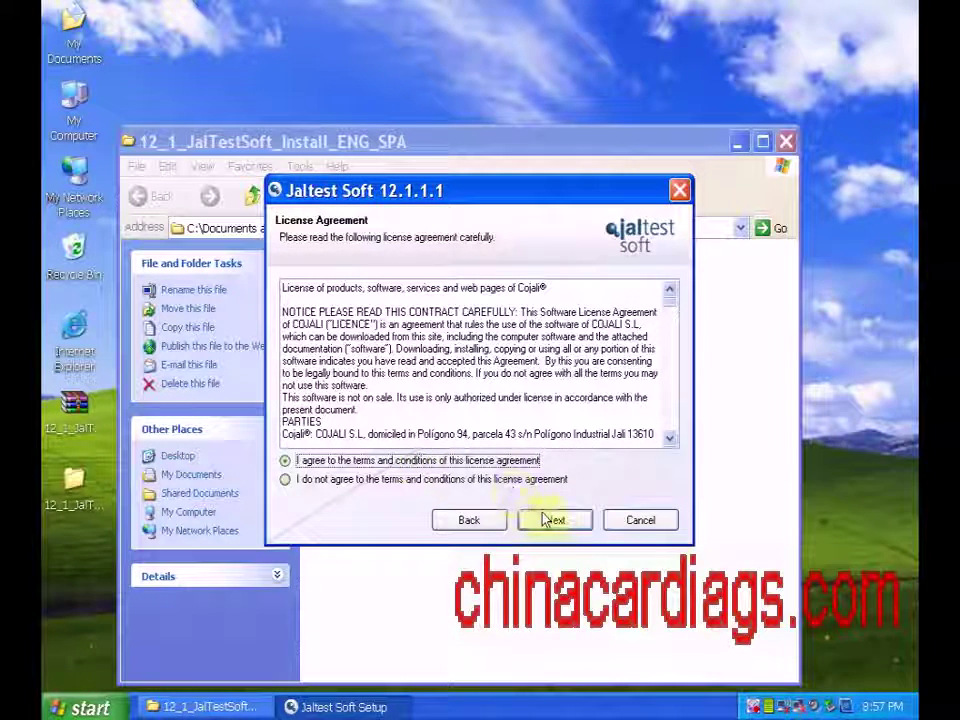
{"action": "left_click", "coordinate": [553, 520]}
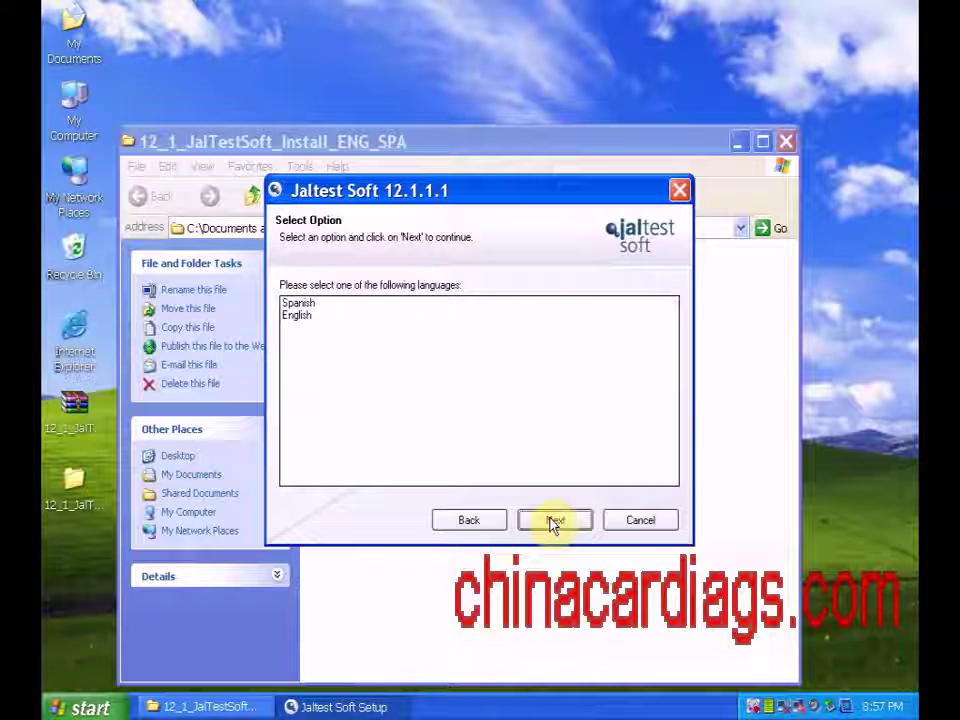
{"action": "left_click", "coordinate": [297, 315]}
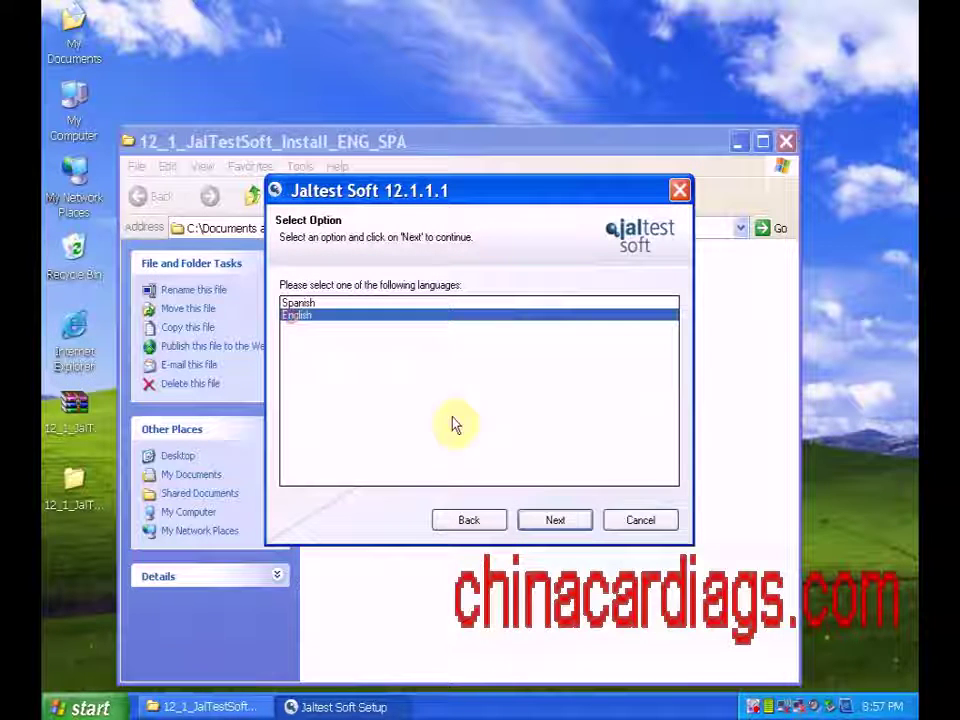
Pass the installation manual page and keep C:\Program Files\Jaltest Soft as the install folder.
{"action": "left_click", "coordinate": [551, 519]}
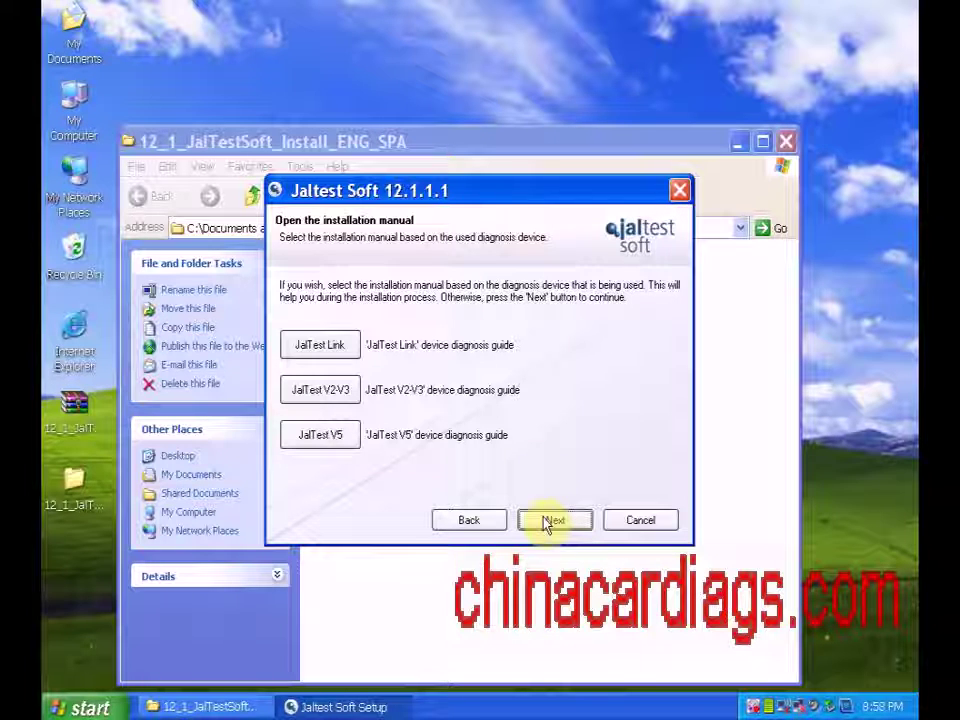
{"action": "left_click", "coordinate": [555, 521]}
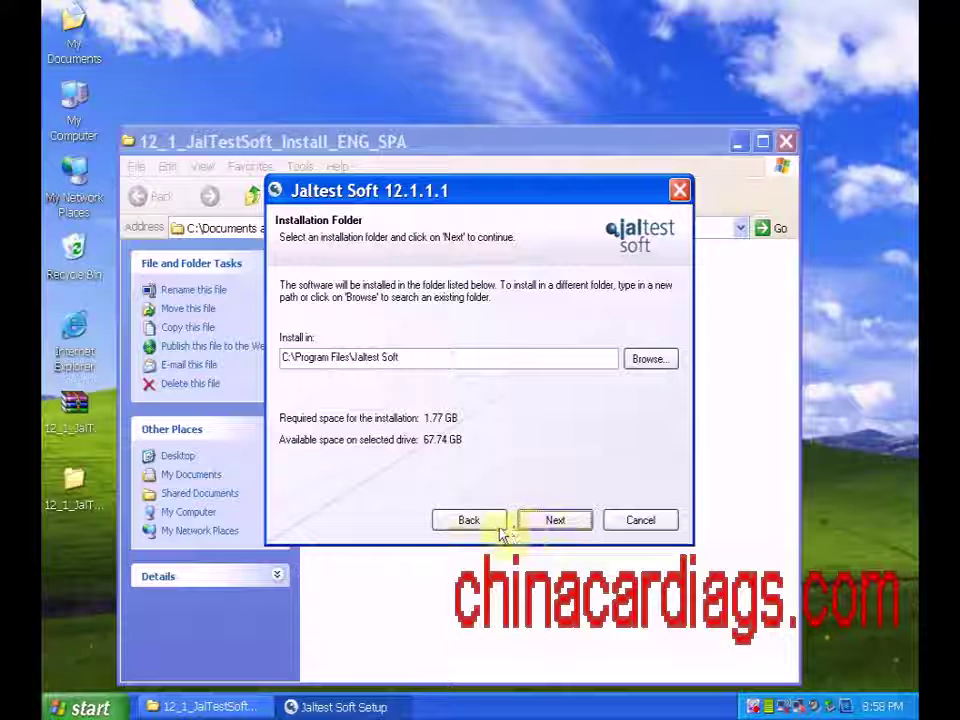
{"action": "left_click", "coordinate": [493, 525]}
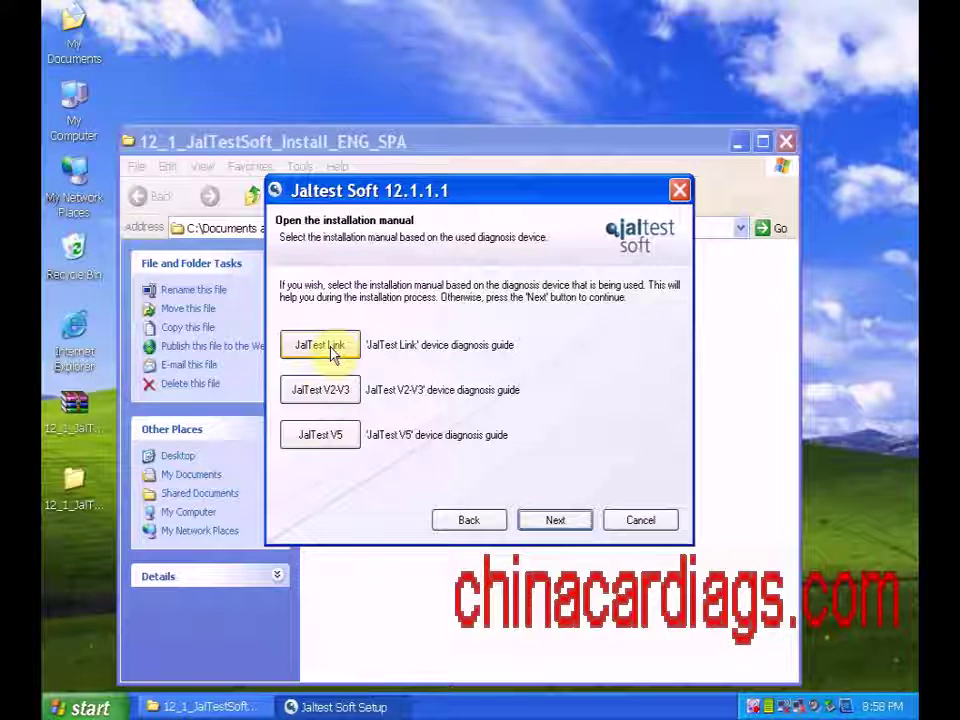
{"action": "left_click", "coordinate": [555, 521]}
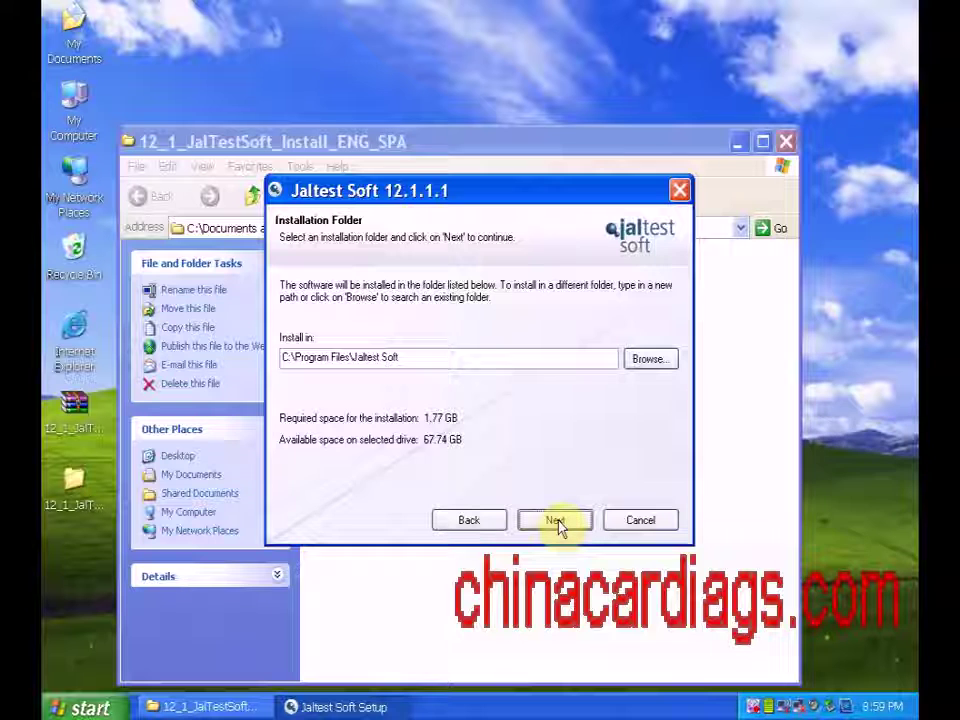
{"action": "left_click", "coordinate": [556, 520]}
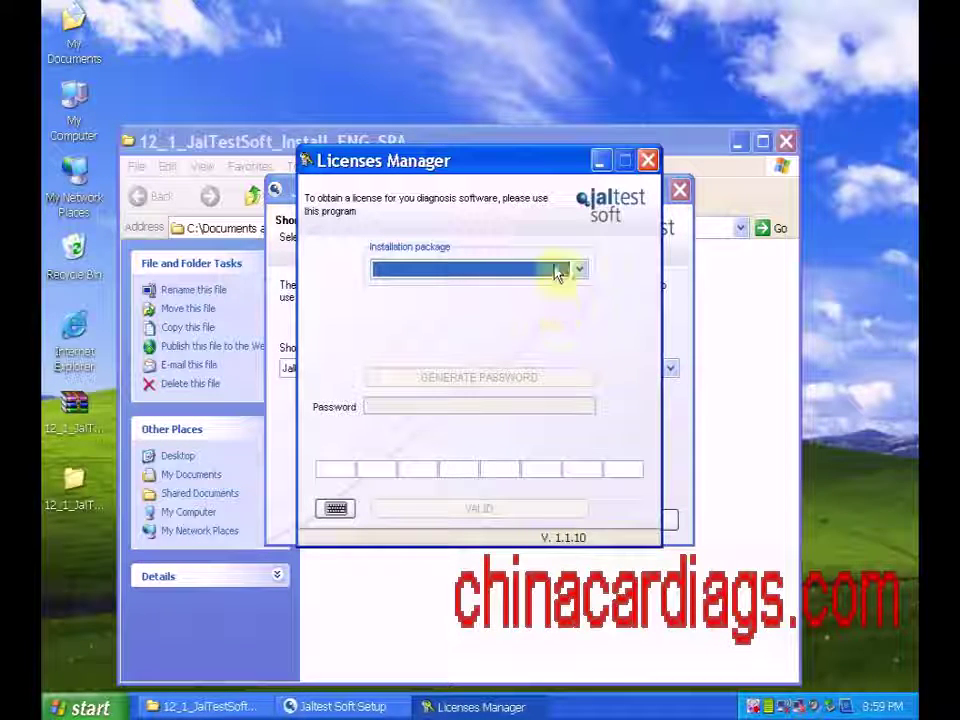
Select the JalTest Soft for JalTest Link package, accept the detected link data and generate a password.
{"action": "left_click", "coordinate": [578, 270]}
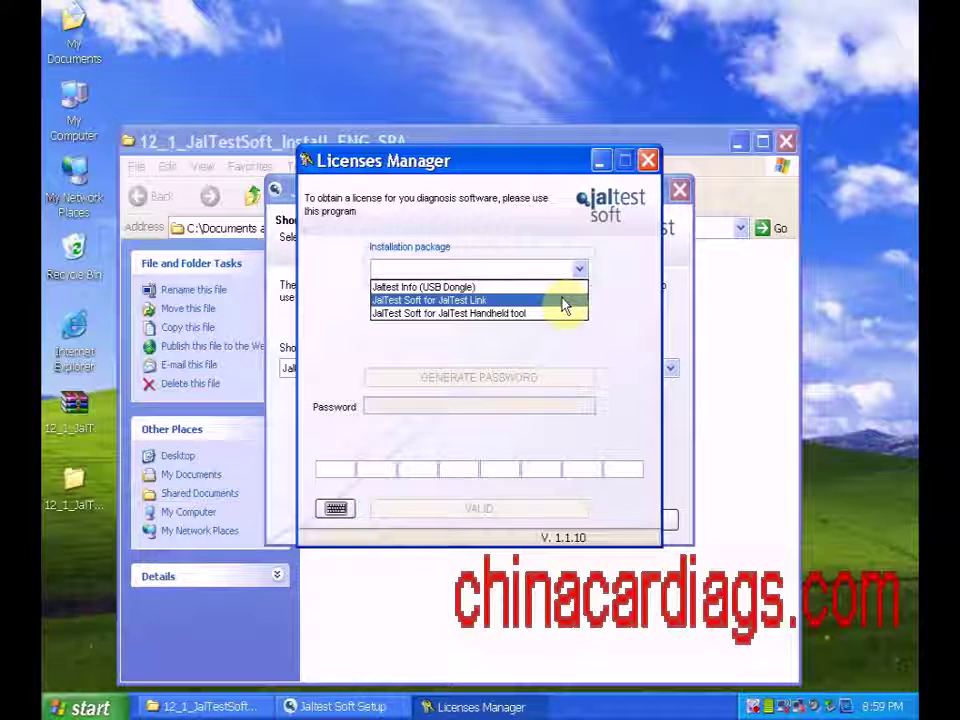
{"action": "left_click", "coordinate": [563, 303]}
{"action": "left_click", "coordinate": [433, 396]}
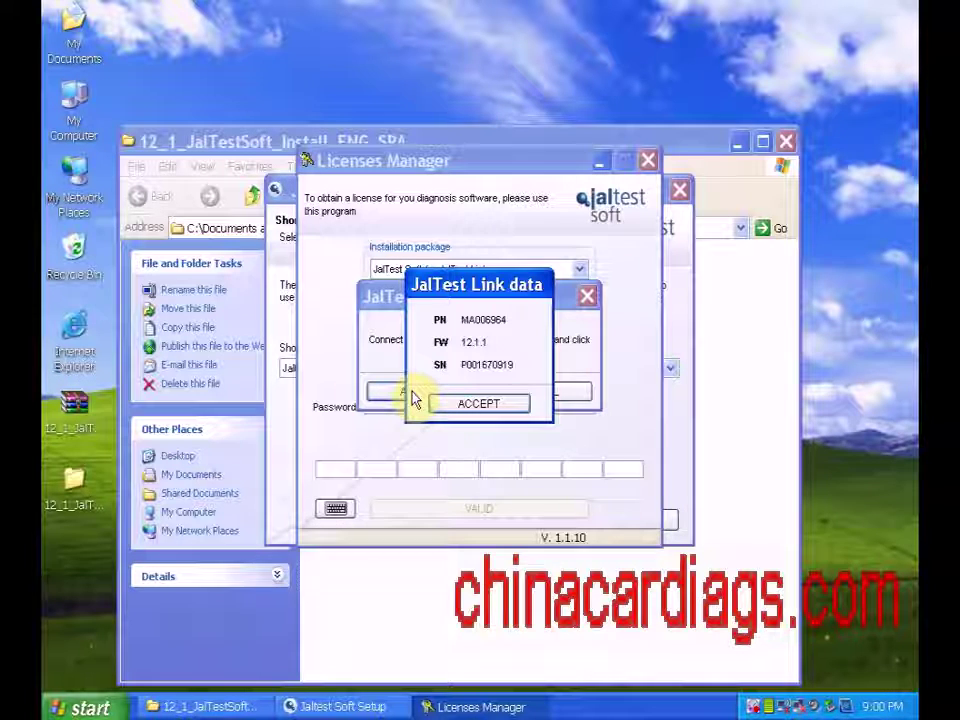
{"action": "left_click", "coordinate": [458, 403]}
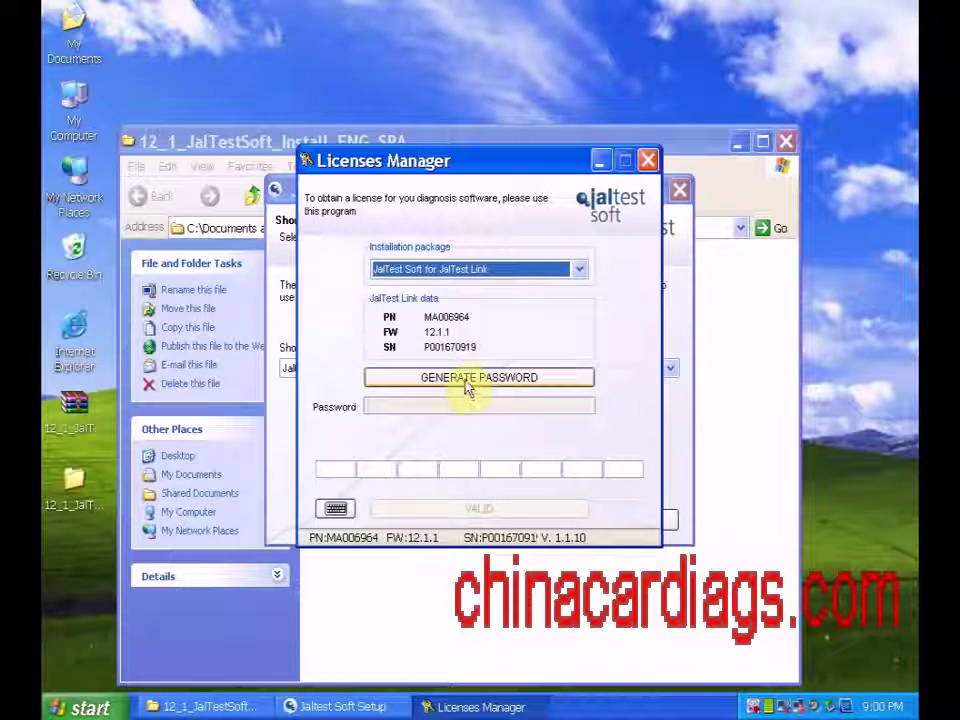
{"action": "left_click", "coordinate": [465, 386]}
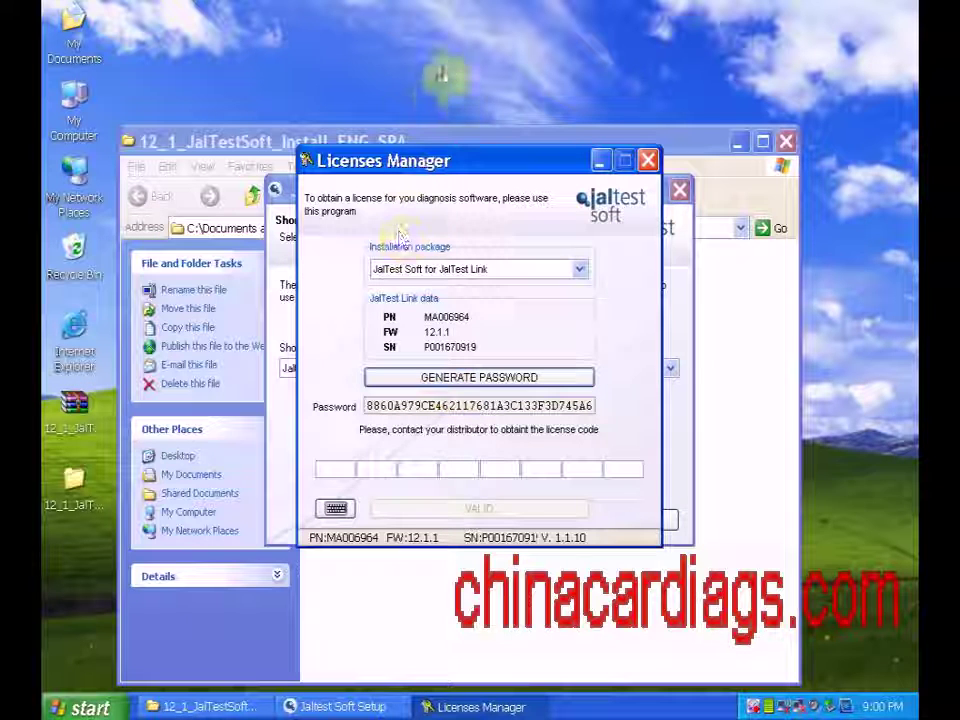
Create a new text document on the desktop with its default name.
{"action": "right_click", "coordinate": [550, 37]}
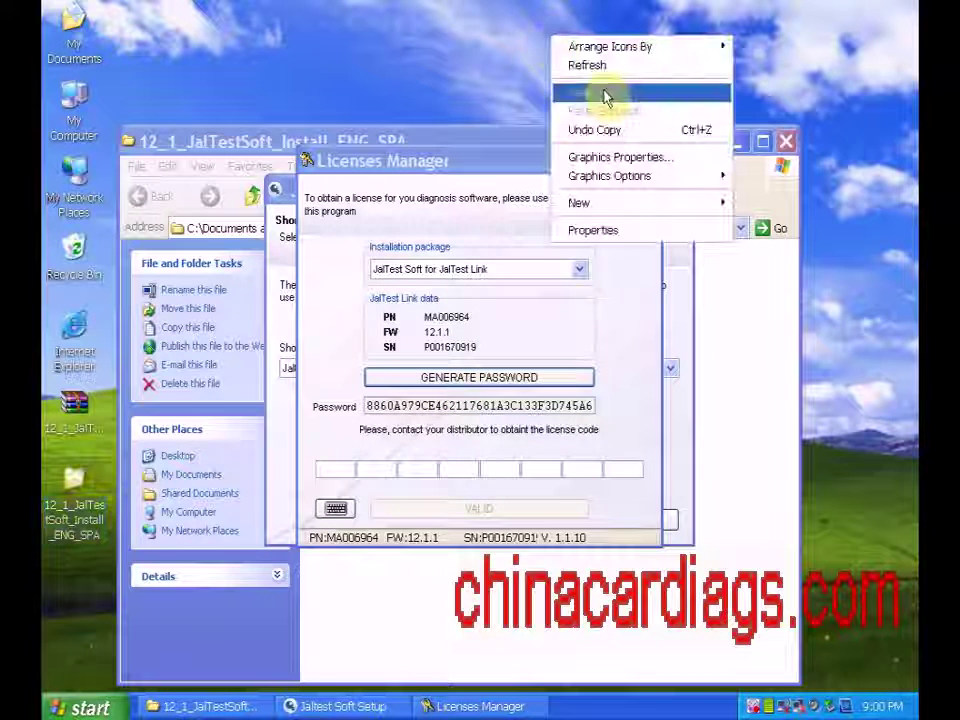
{"action": "mouse_move", "coordinate": [611, 205]}
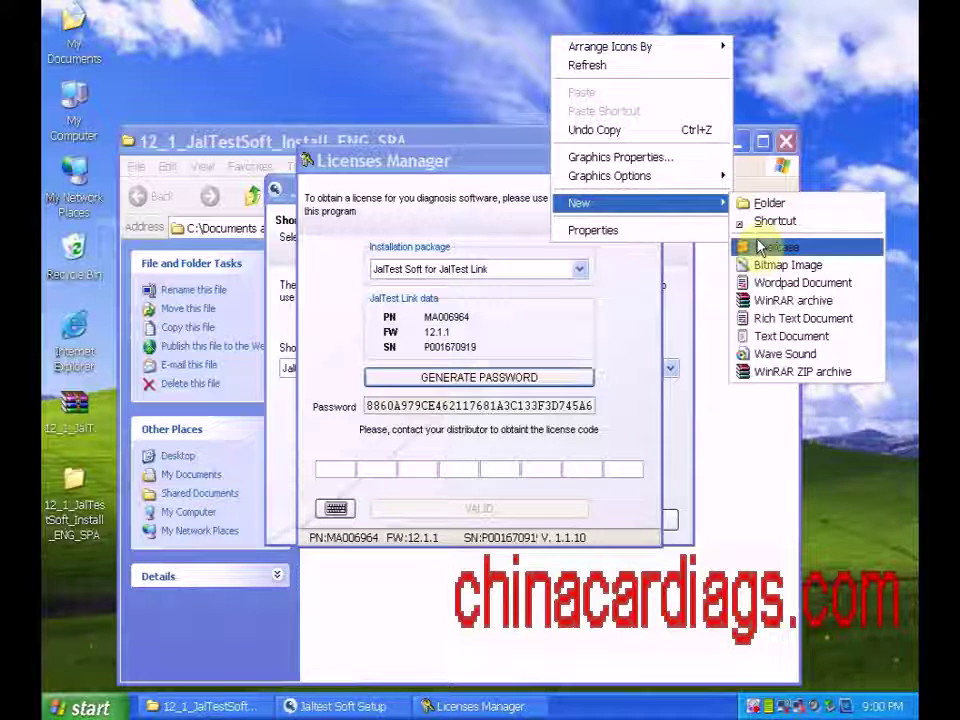
{"action": "left_click", "coordinate": [745, 336]}
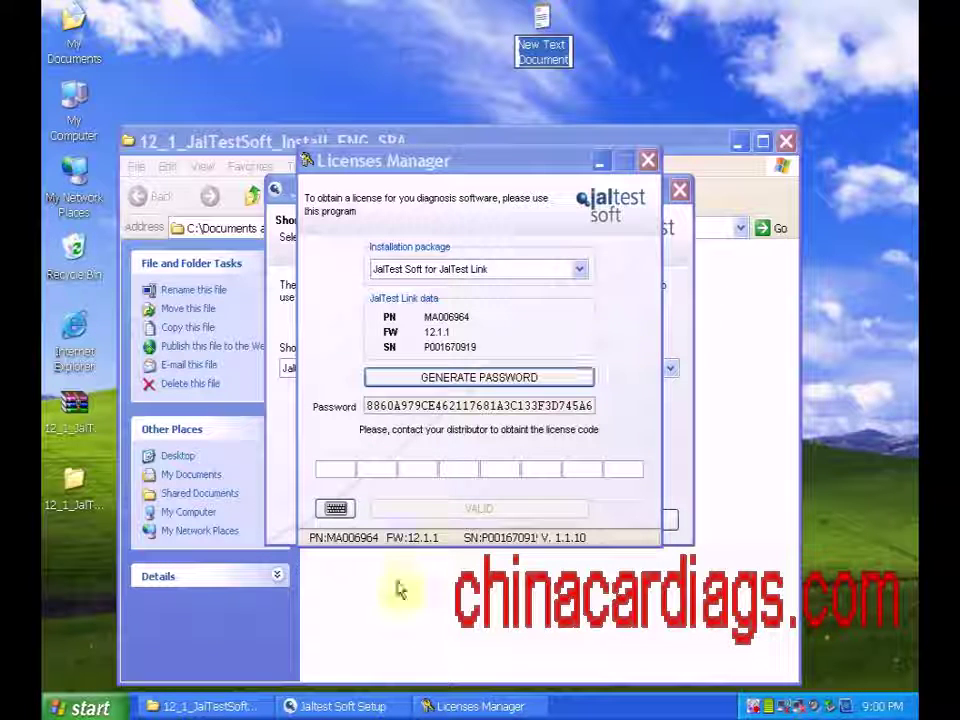
{"action": "left_click", "coordinate": [368, 405]}
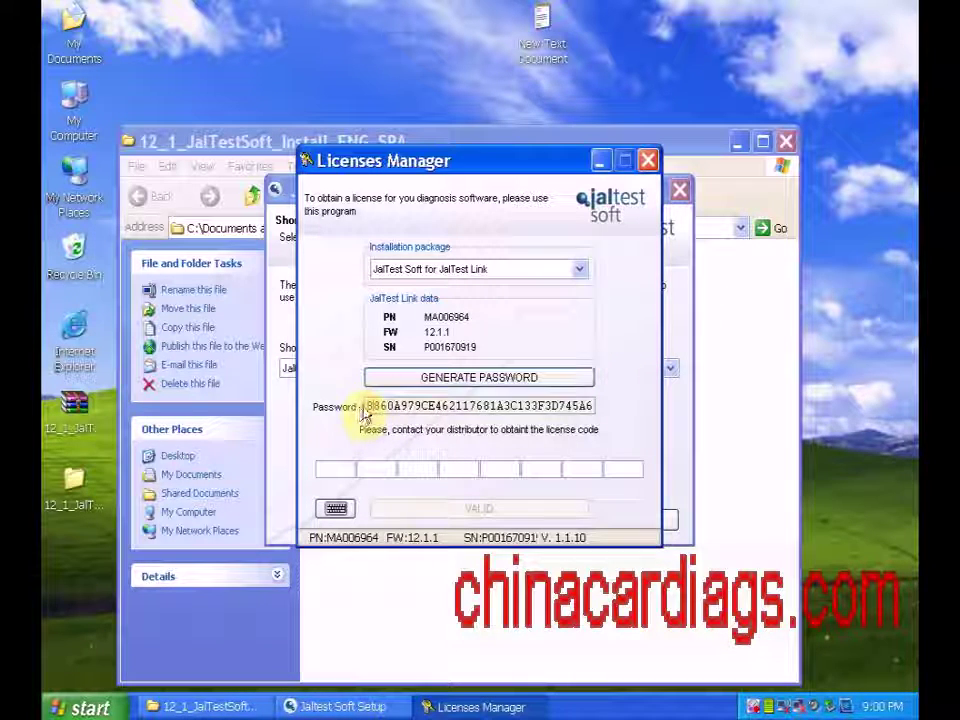
Paste the generated password and the license code into the new text document.
{"action": "left_click_drag", "start_coordinate": [365, 405], "coordinate": [593, 403]}
{"action": "right_click", "coordinate": [566, 406]}
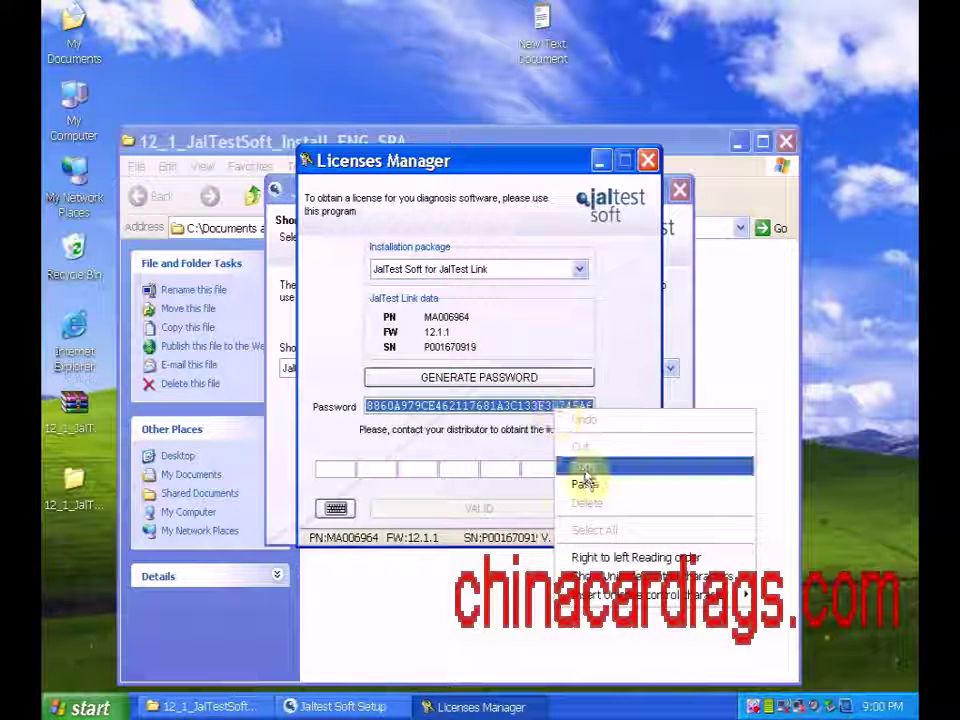
{"action": "left_click", "coordinate": [580, 466]}
{"action": "double_click", "coordinate": [542, 25]}
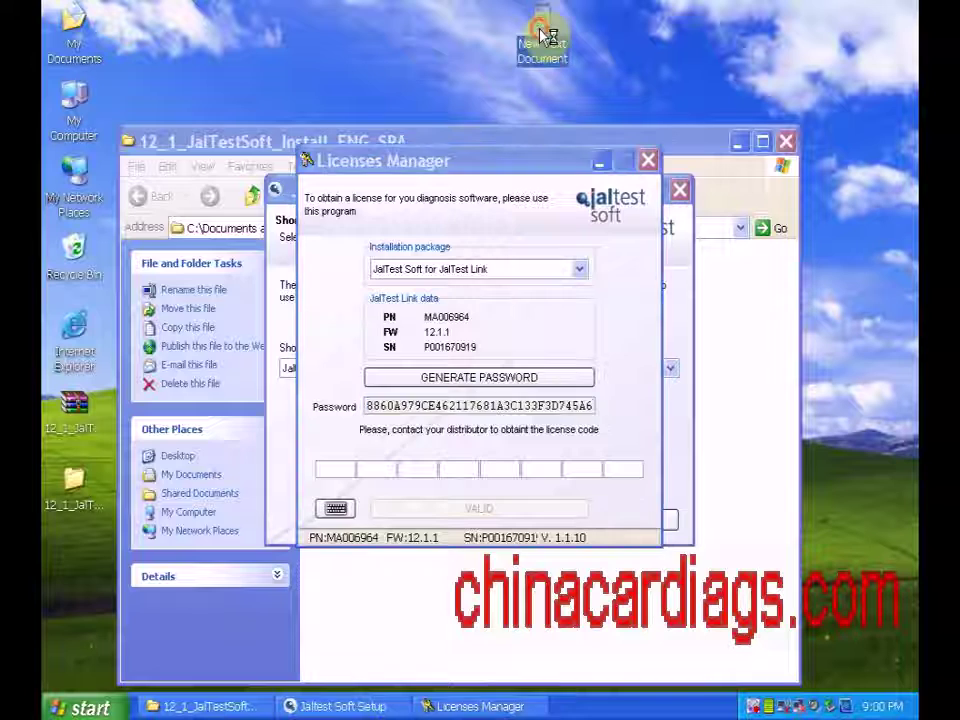
{"action": "right_click", "coordinate": [324, 272]}
{"action": "left_click", "coordinate": [384, 349]}
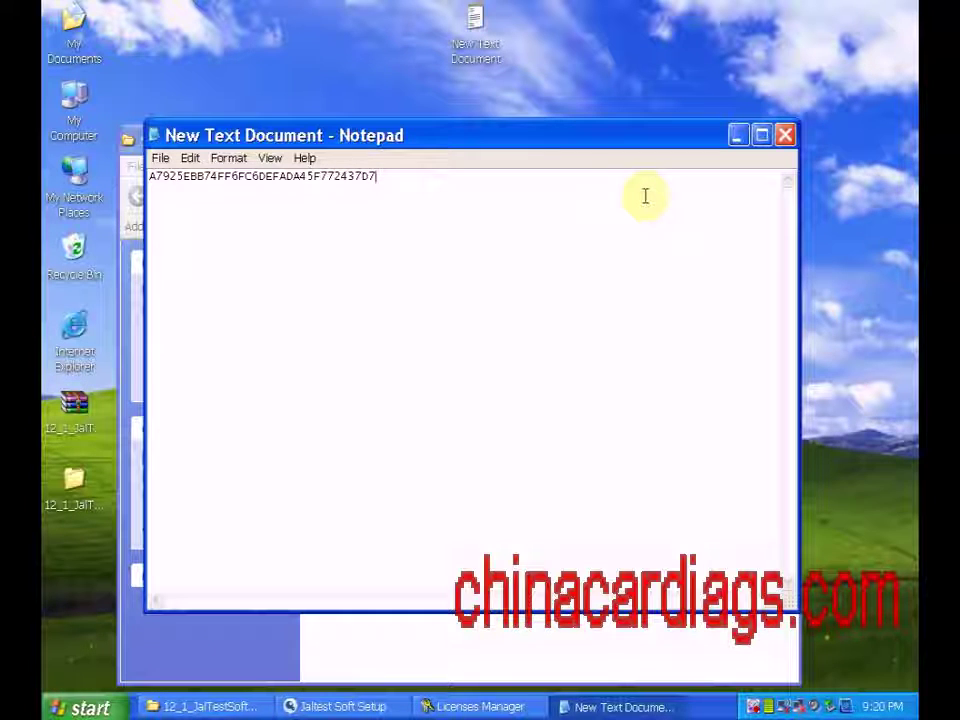
{"action": "key", "text": "Return"}
{"action": "key", "text": "Return"}
{"action": "key", "text": "Return"}
{"action": "key", "text": "ctrl+v"}
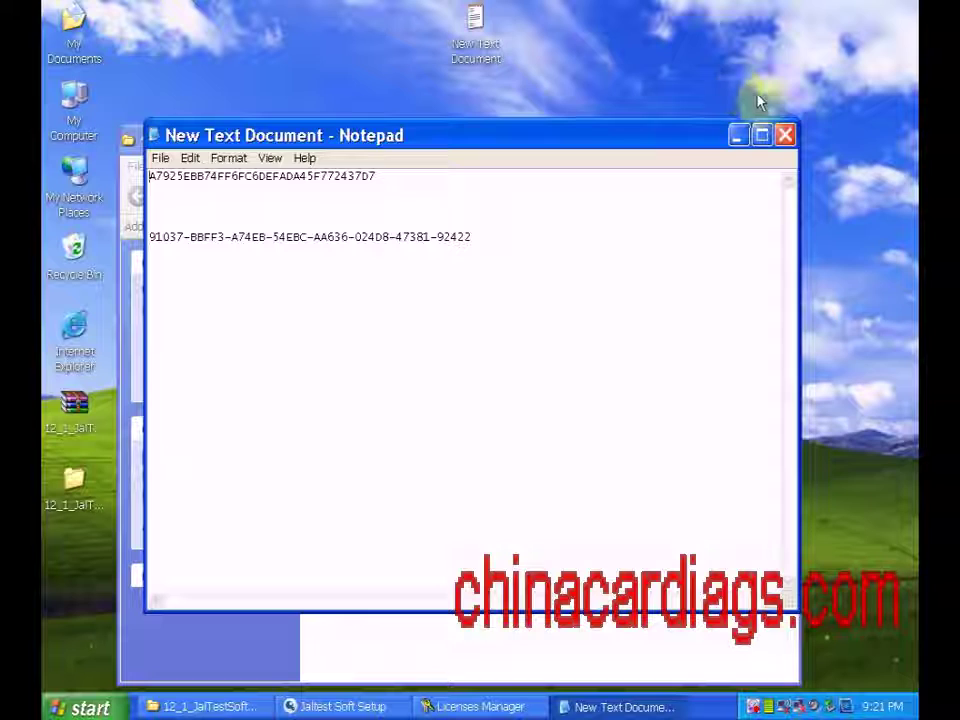
Copy the first two license code groups from the notes into their boxes.
{"action": "left_click_drag", "start_coordinate": [440, 135], "coordinate": [865, 77]}
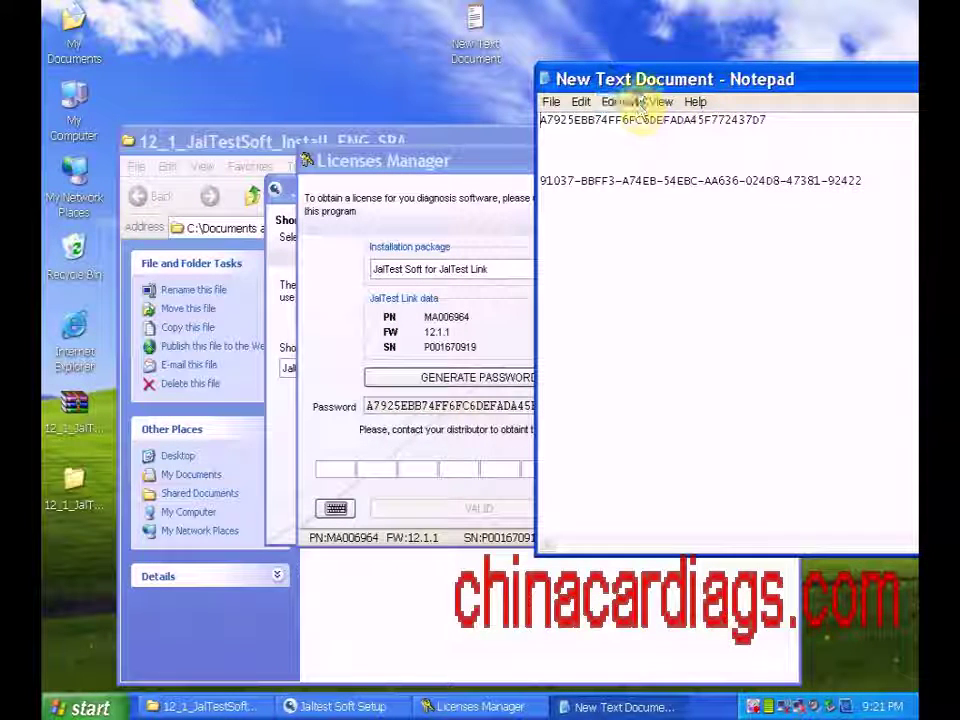
{"action": "left_click_drag", "start_coordinate": [729, 79], "coordinate": [854, 73]}
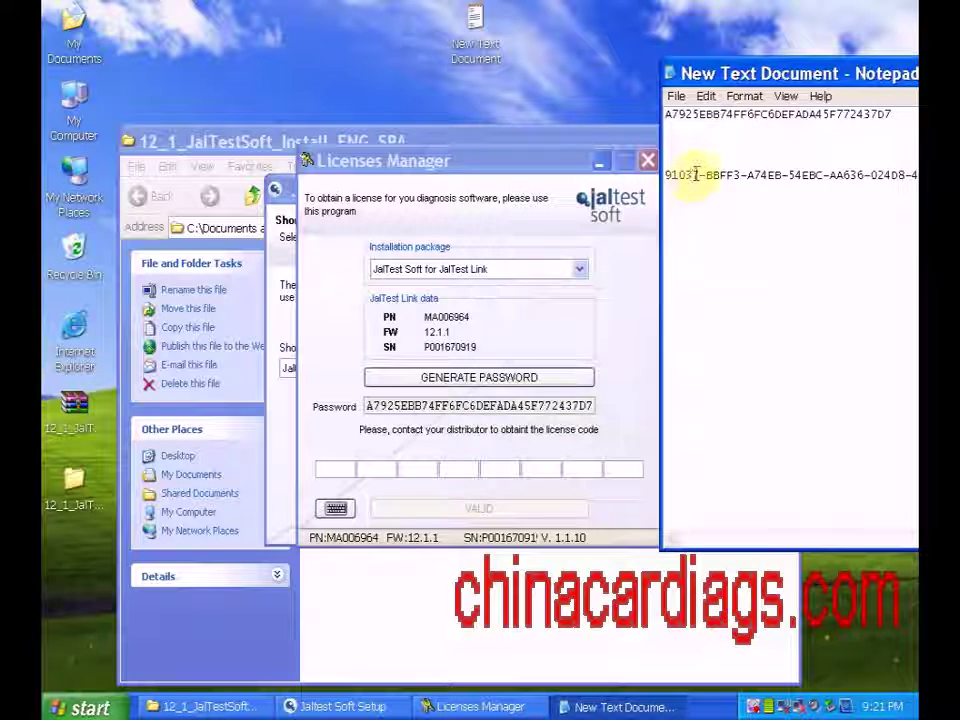
{"action": "left_click_drag", "start_coordinate": [697, 177], "coordinate": [656, 178]}
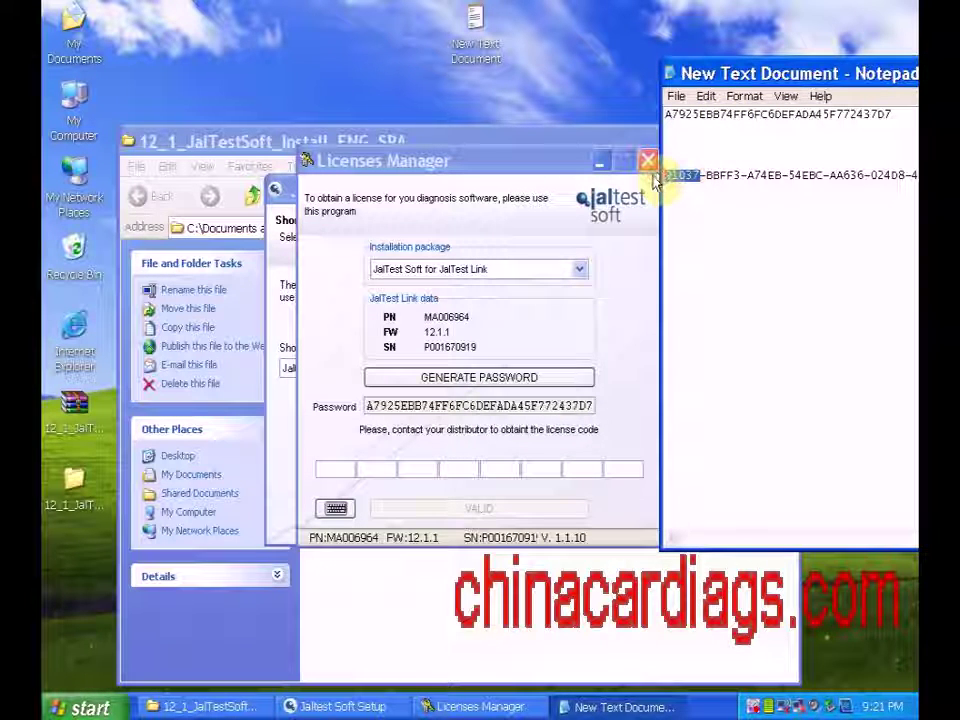
{"action": "left_click", "coordinate": [328, 471]}
{"action": "right_click", "coordinate": [332, 474]}
{"action": "left_click", "coordinate": [356, 542]}
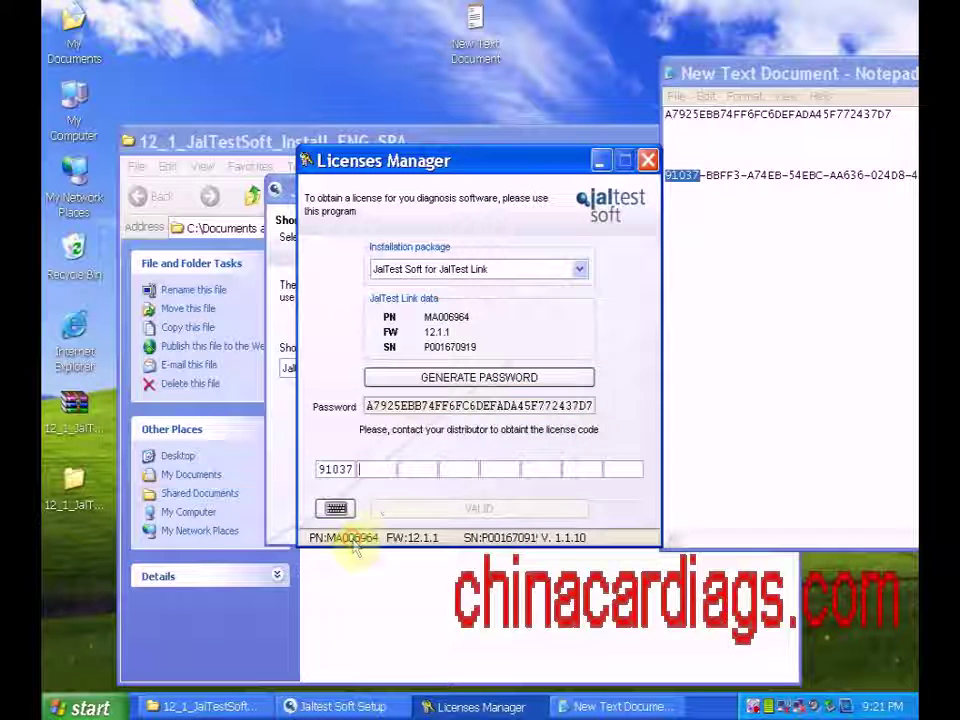
{"action": "left_click", "coordinate": [707, 176]}
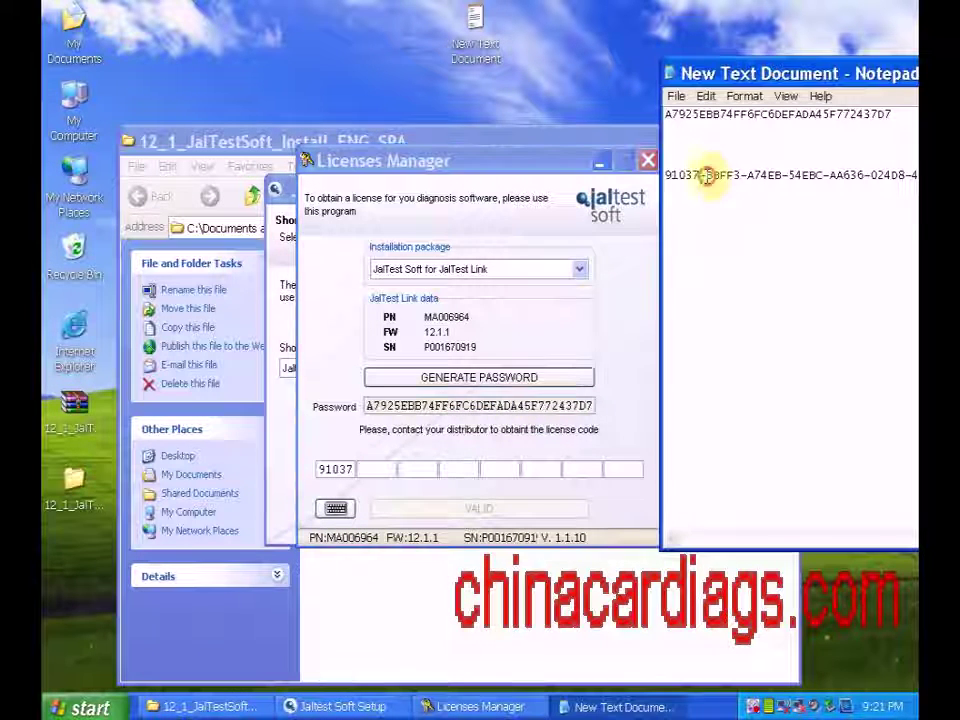
{"action": "left_click_drag", "start_coordinate": [731, 169], "coordinate": [735, 172]}
{"action": "right_click", "coordinate": [735, 172]}
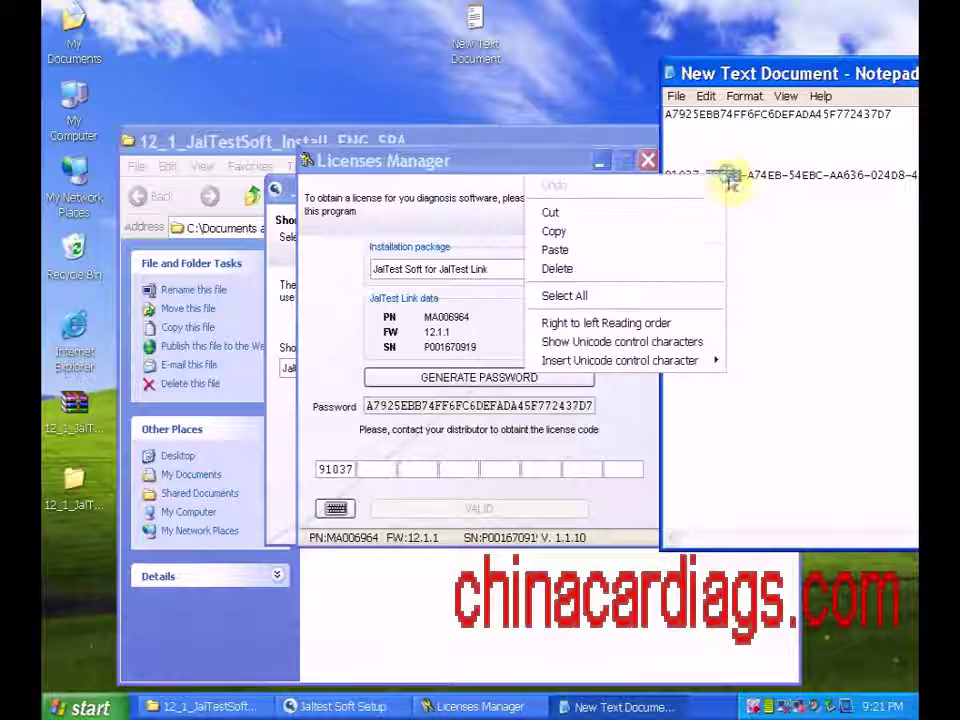
{"action": "left_click", "coordinate": [602, 233]}
{"action": "left_click", "coordinate": [364, 467]}
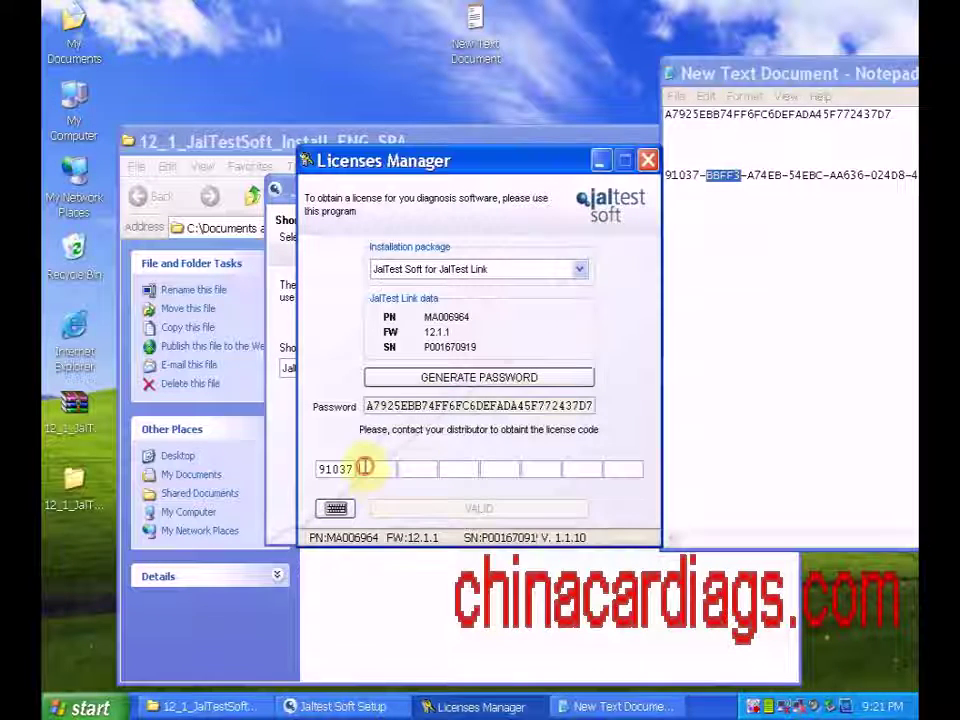
{"action": "right_click", "coordinate": [364, 467]}
{"action": "left_click", "coordinate": [401, 543]}
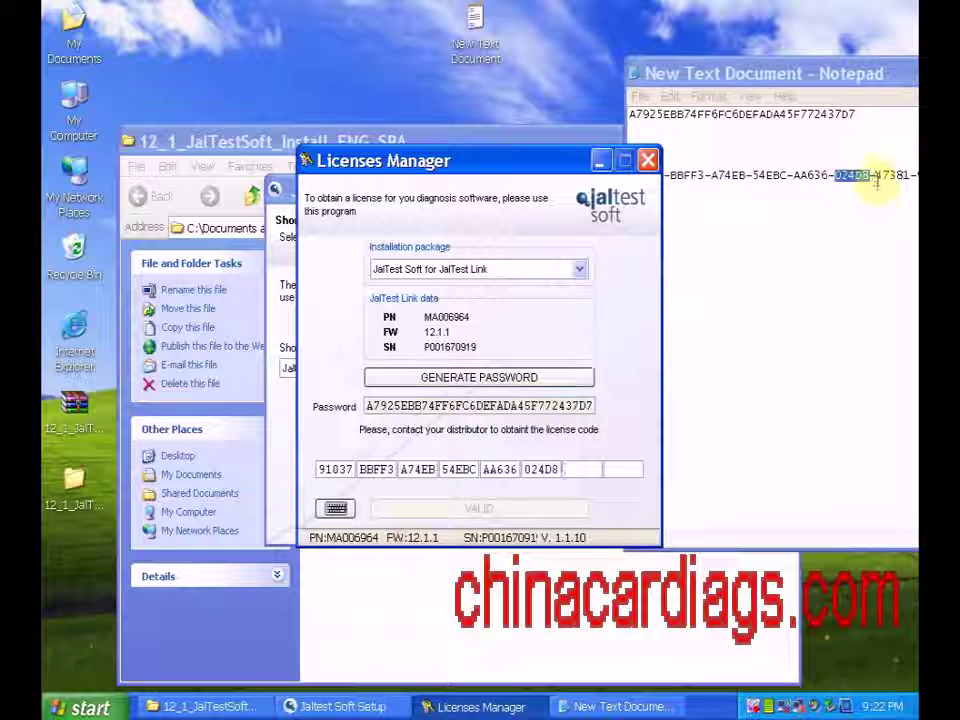
Fill in the middle code groups, copying the seventh group into its box.
{"action": "left_click", "coordinate": [877, 175]}
{"action": "left_click_drag", "start_coordinate": [900, 174], "coordinate": [906, 172]}
{"action": "right_click", "coordinate": [895, 175]}
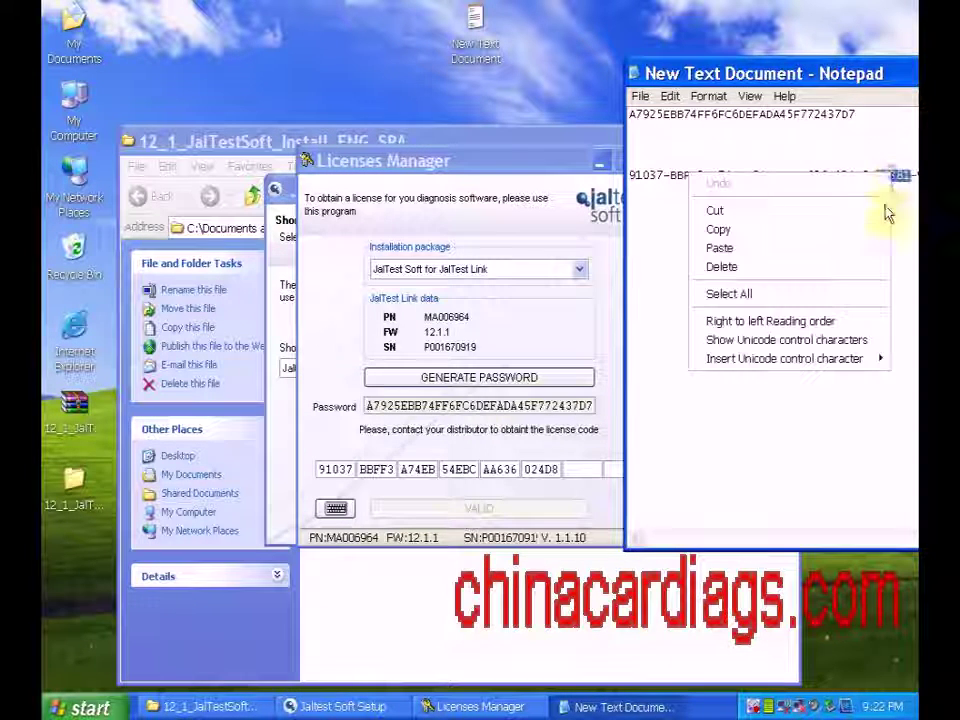
{"action": "left_click", "coordinate": [740, 231]}
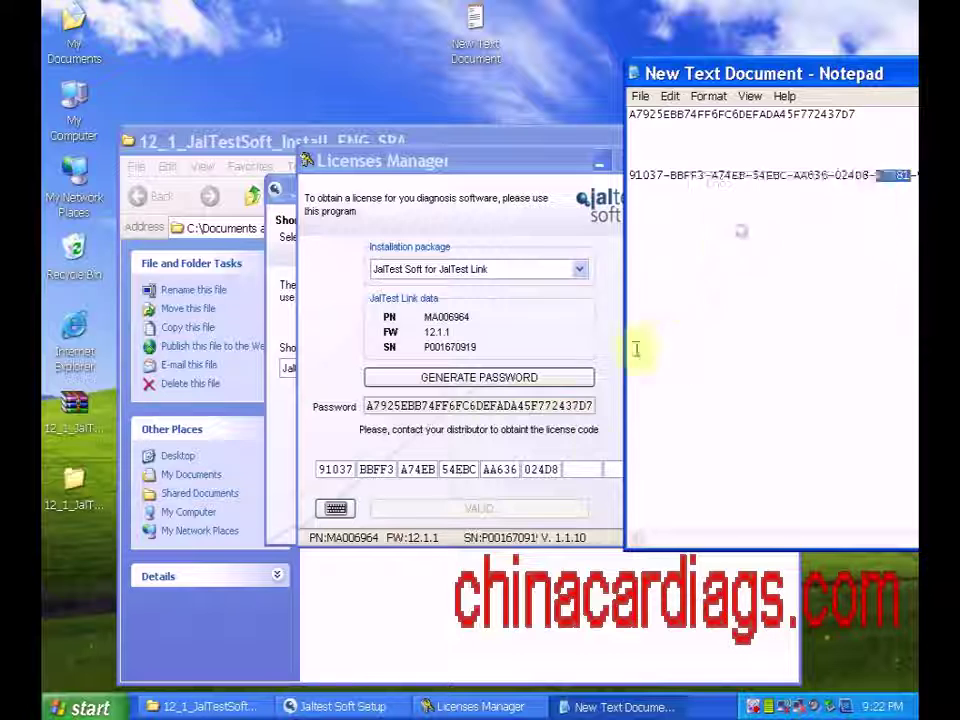
{"action": "left_click", "coordinate": [572, 470]}
{"action": "right_click", "coordinate": [572, 470]}
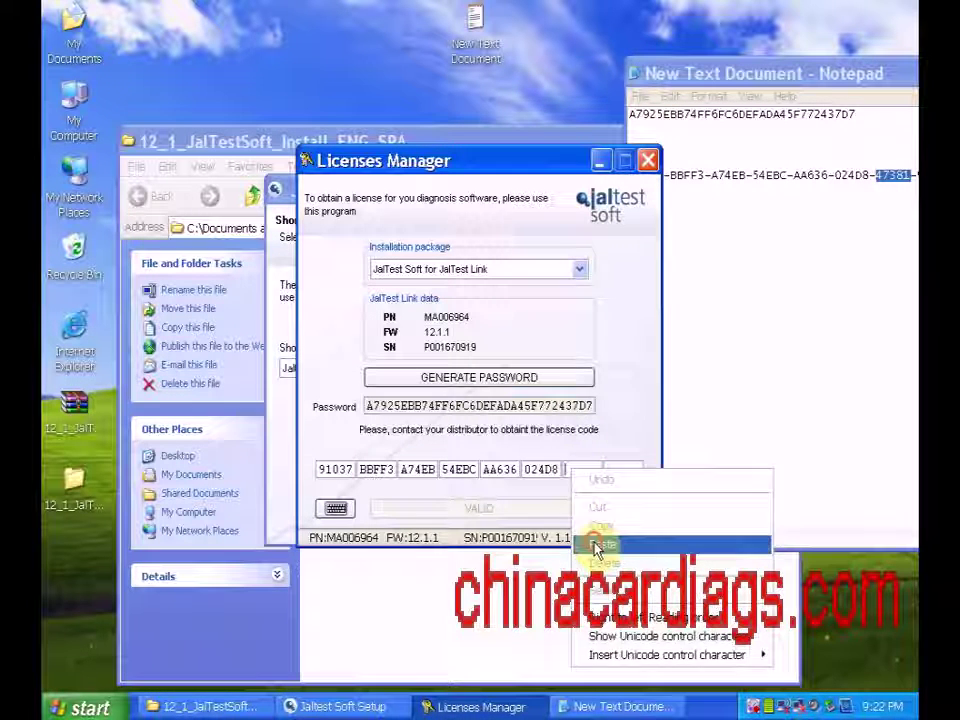
{"action": "left_click", "coordinate": [596, 542]}
Copy the final license code group into the last code field.
{"action": "left_click_drag", "start_coordinate": [892, 74], "coordinate": [838, 72]}
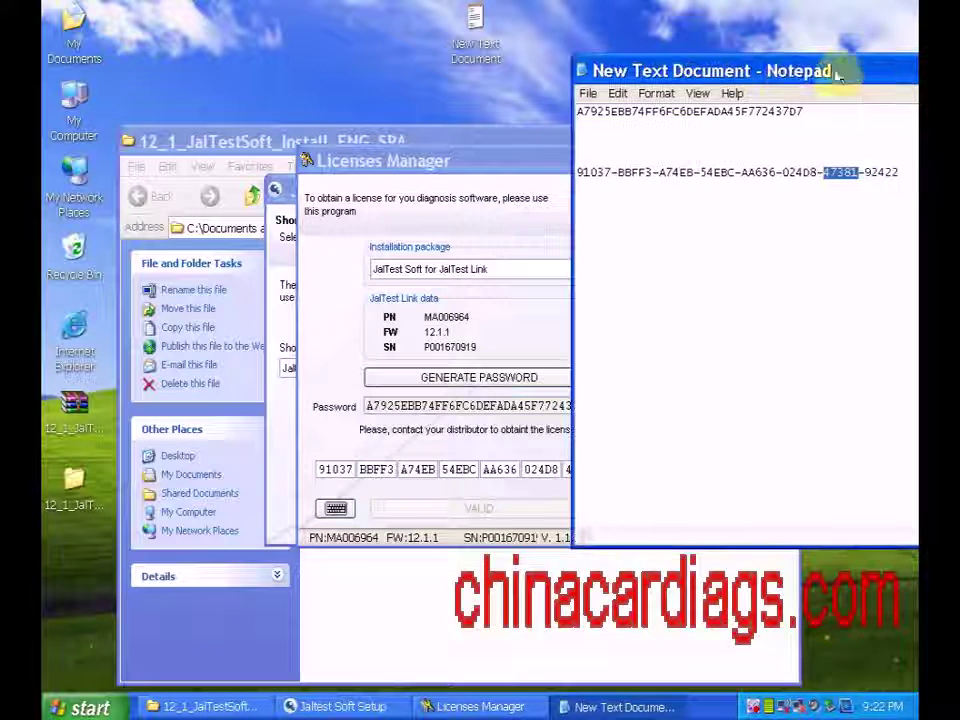
{"action": "left_click_drag", "start_coordinate": [867, 172], "coordinate": [890, 172]}
{"action": "right_click", "coordinate": [895, 172]}
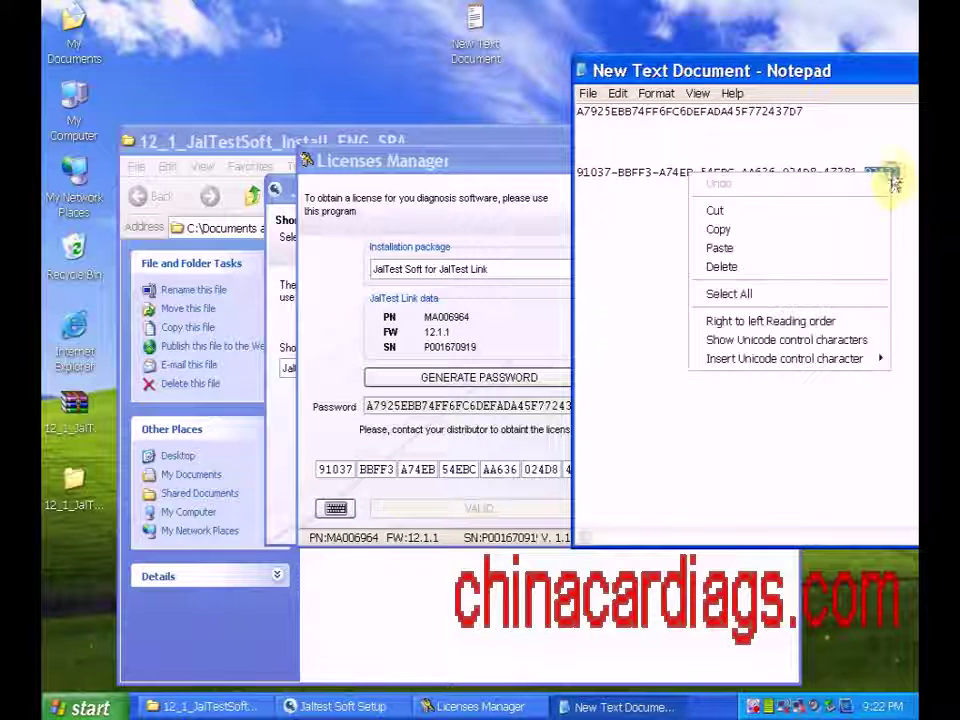
{"action": "left_click", "coordinate": [760, 228]}
{"action": "left_click_drag", "start_coordinate": [729, 81], "coordinate": [832, 108]}
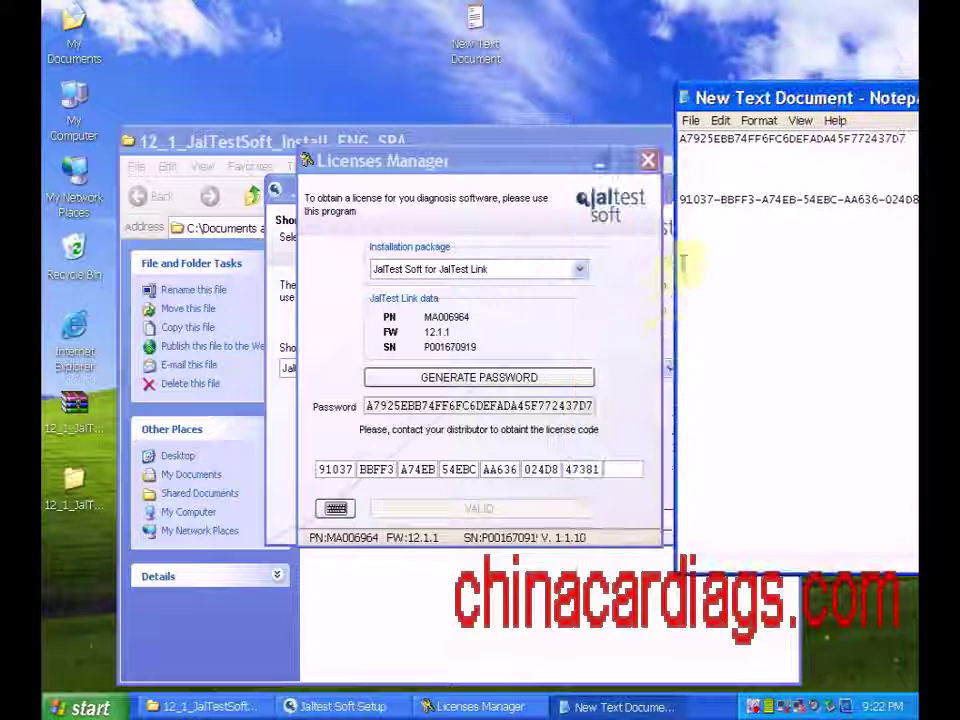
{"action": "left_click", "coordinate": [610, 467]}
{"action": "right_click", "coordinate": [610, 467]}
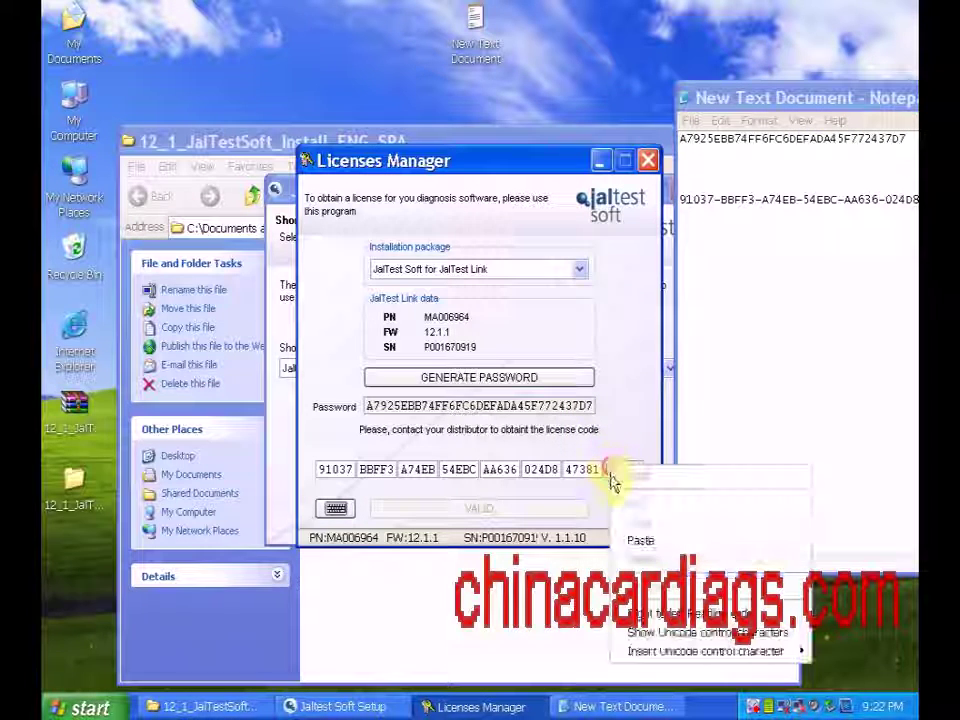
{"action": "left_click", "coordinate": [628, 540]}
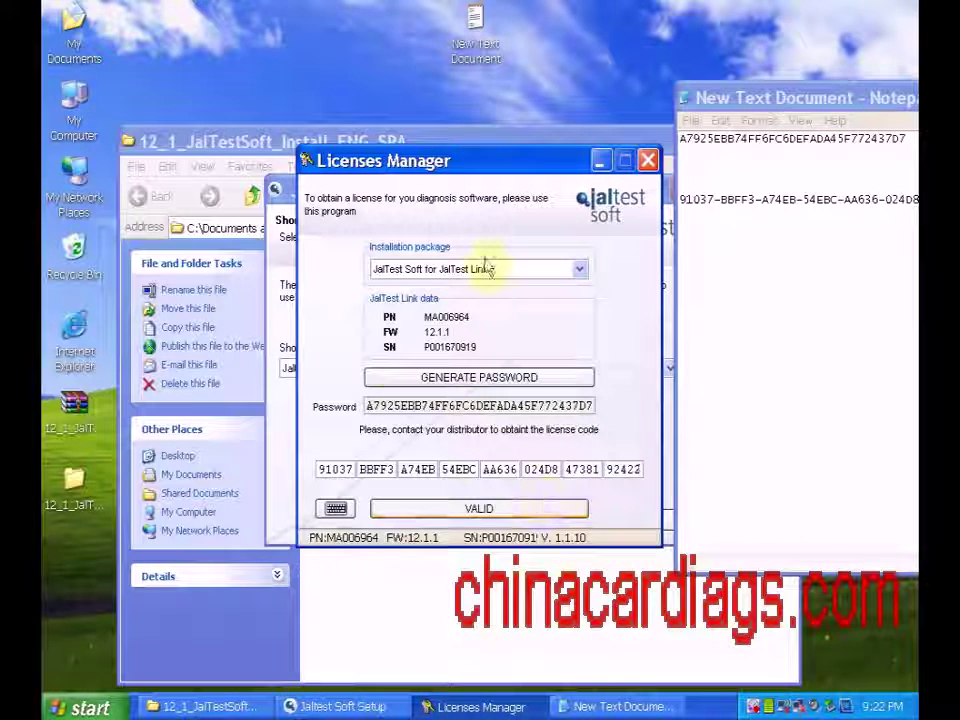
Close the notes and submit the license code for validation.
{"action": "left_click_drag", "start_coordinate": [808, 101], "coordinate": [423, 101]}
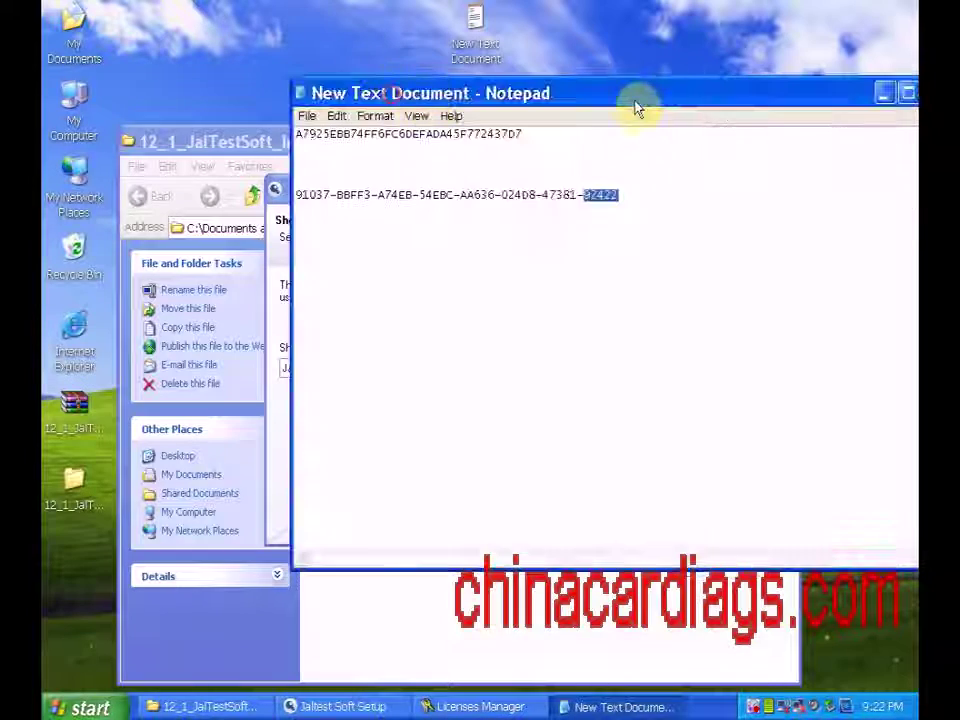
{"action": "left_click_drag", "start_coordinate": [636, 107], "coordinate": [549, 107]}
{"action": "left_click", "coordinate": [842, 93]}
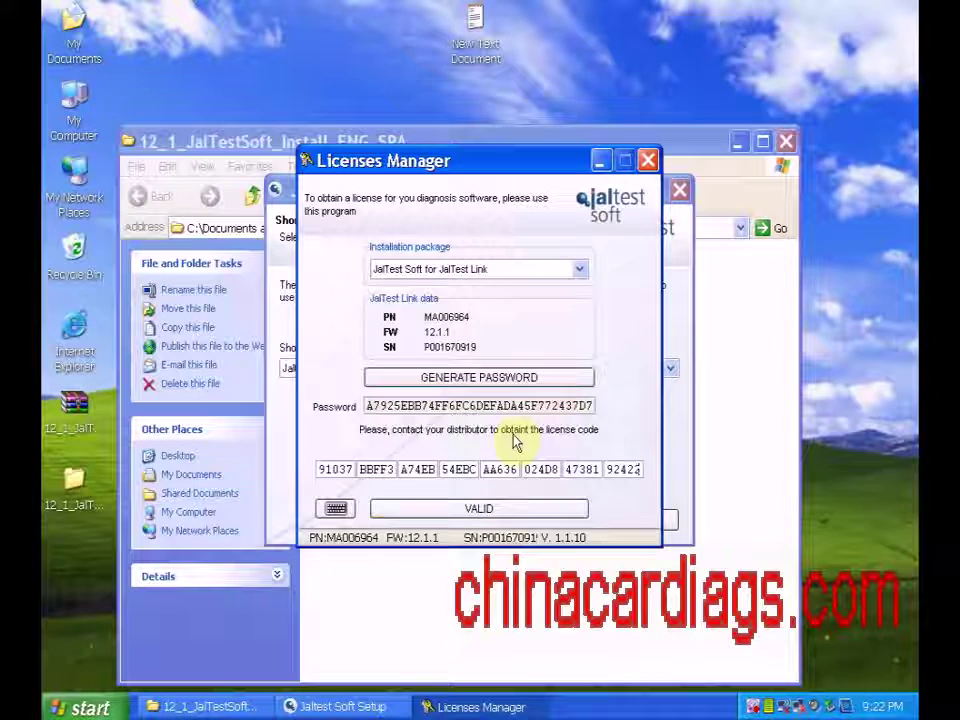
{"action": "left_click", "coordinate": [489, 508]}
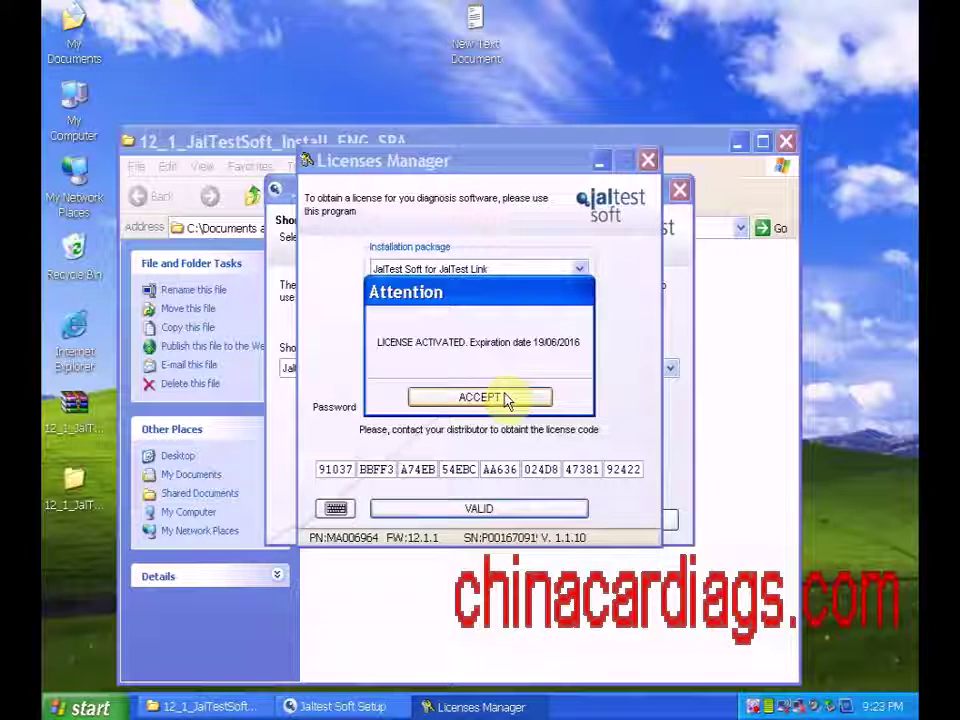
Acknowledge the license activation, install Jaltest Soft 12.1.1.1 and finish the installer.
{"action": "left_click", "coordinate": [507, 399]}
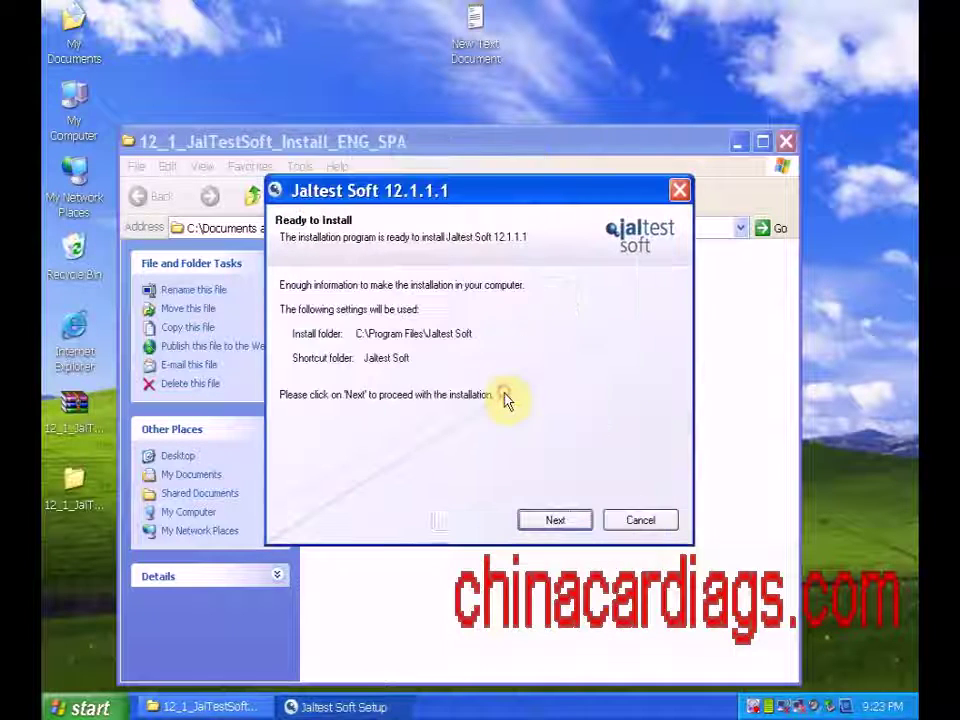
{"action": "left_click", "coordinate": [555, 521]}
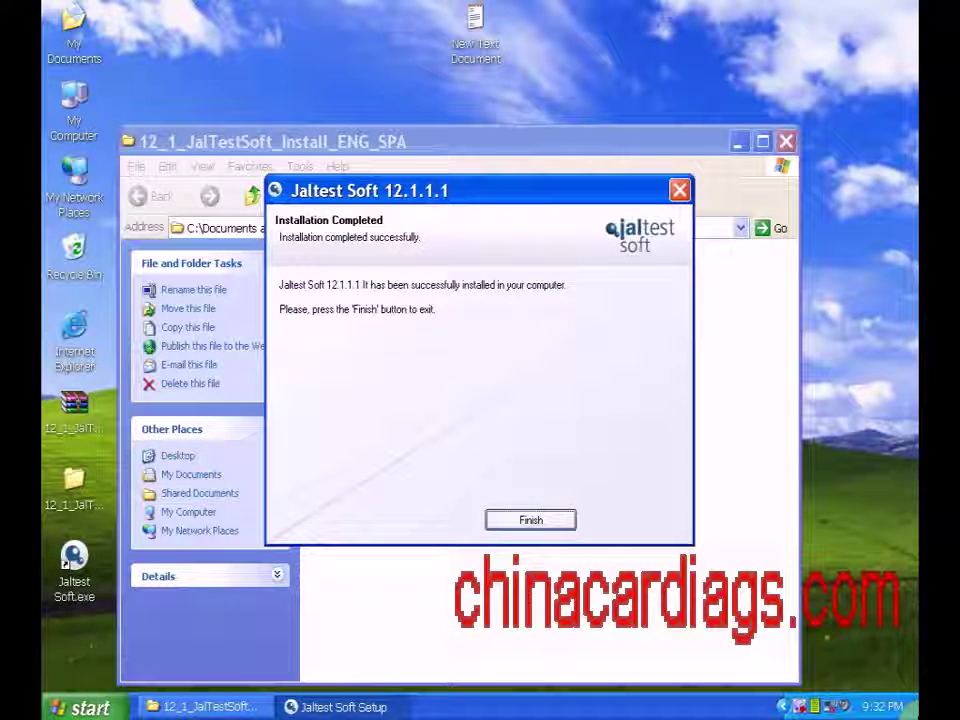
{"action": "left_click", "coordinate": [530, 520]}
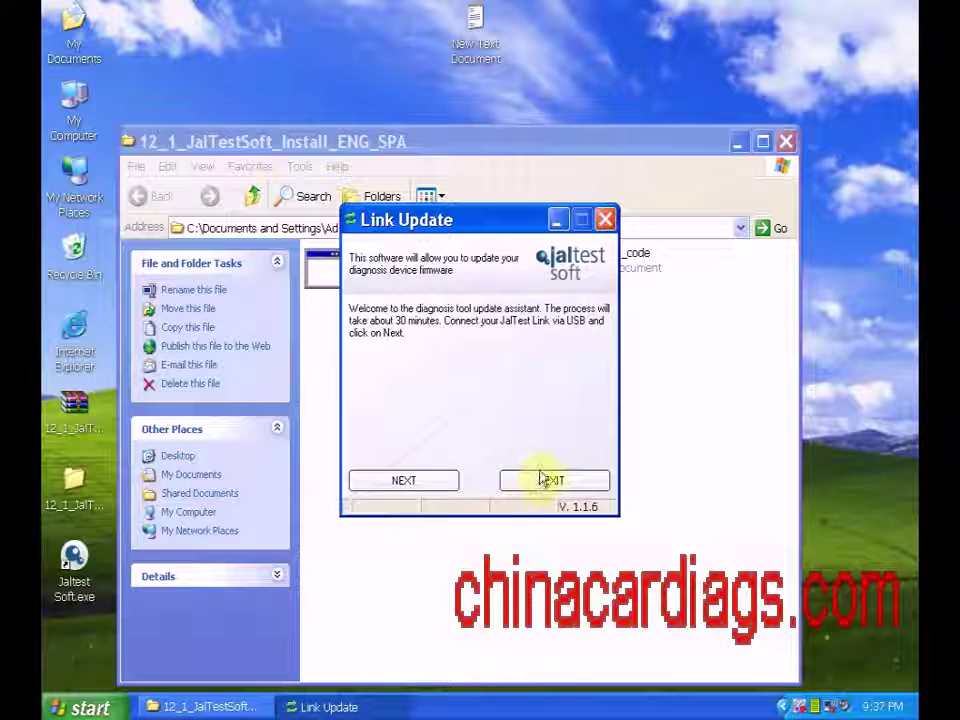
Exit Link Update, close the installer folder and launch Jaltest Soft.exe from the desktop.
{"action": "left_click", "coordinate": [548, 484]}
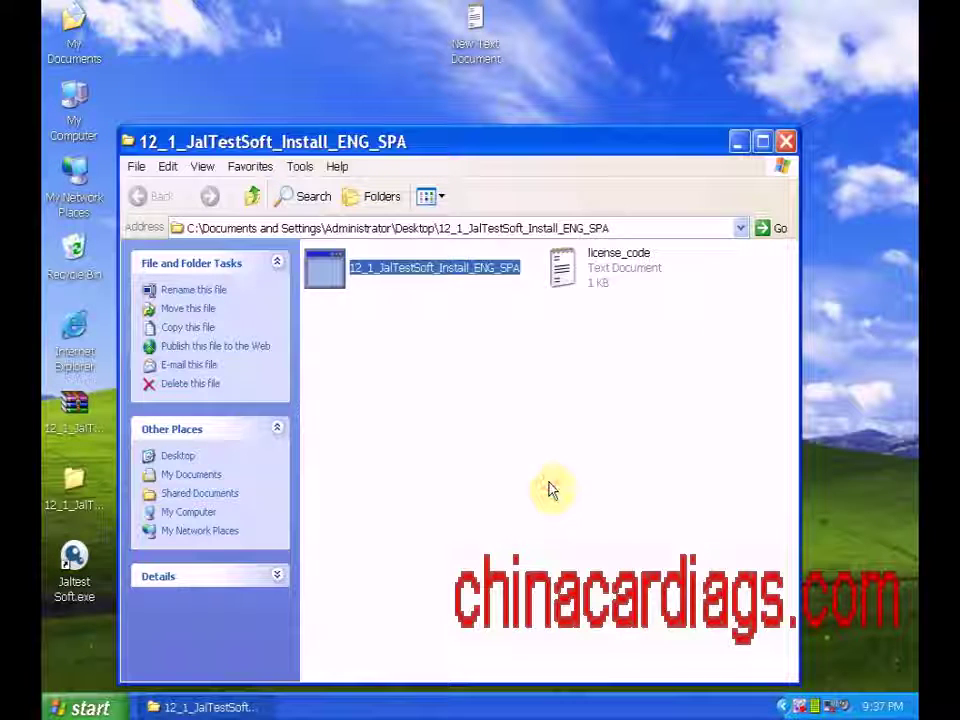
{"action": "left_click", "coordinate": [785, 141]}
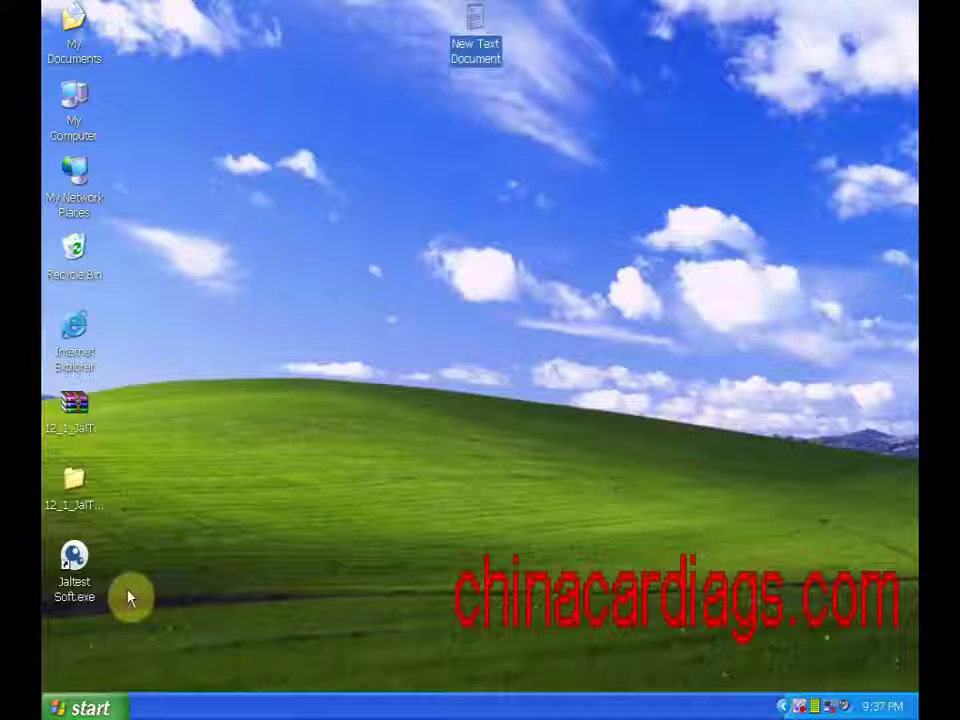
{"action": "right_click", "coordinate": [75, 585]}
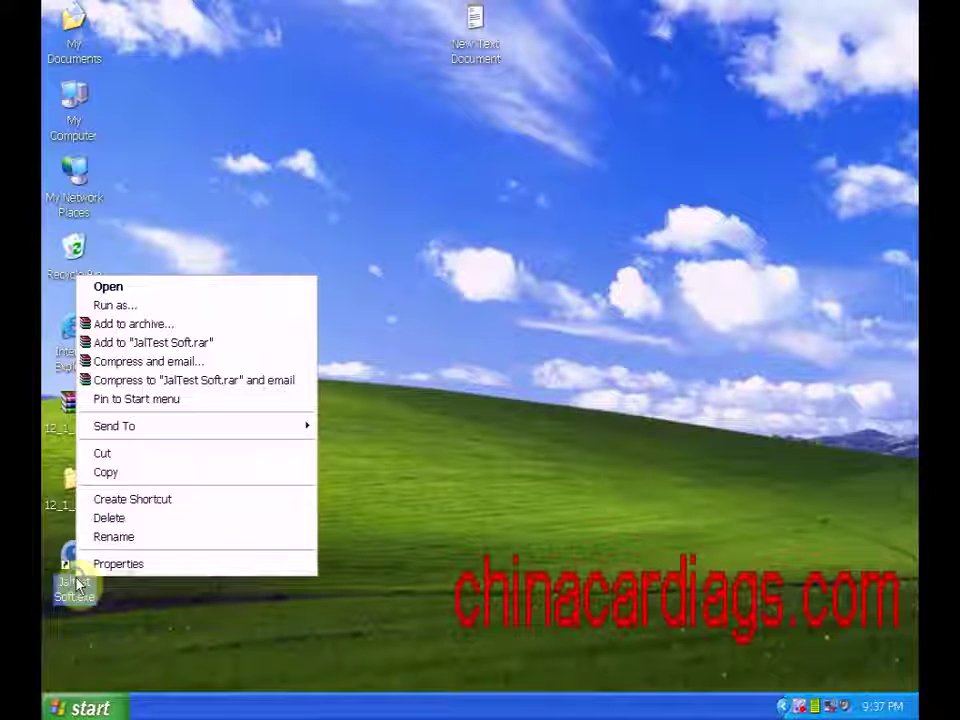
{"action": "left_click", "coordinate": [176, 286]}
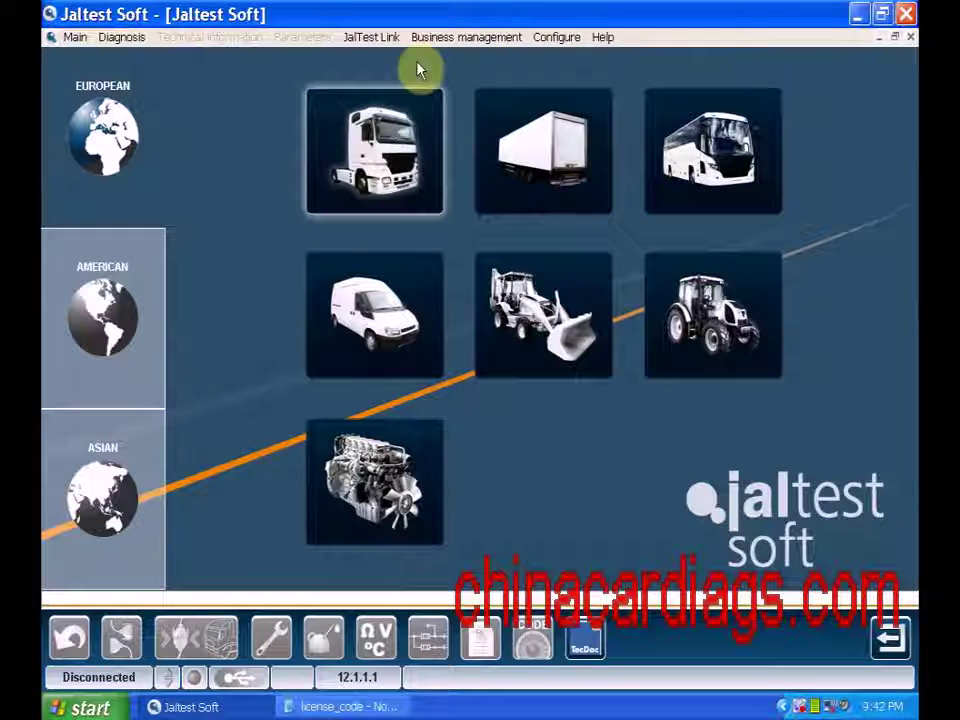
Open Activate Expert Mode under JalTest Link and accept its terms and conditions.
{"action": "left_click", "coordinate": [384, 37]}
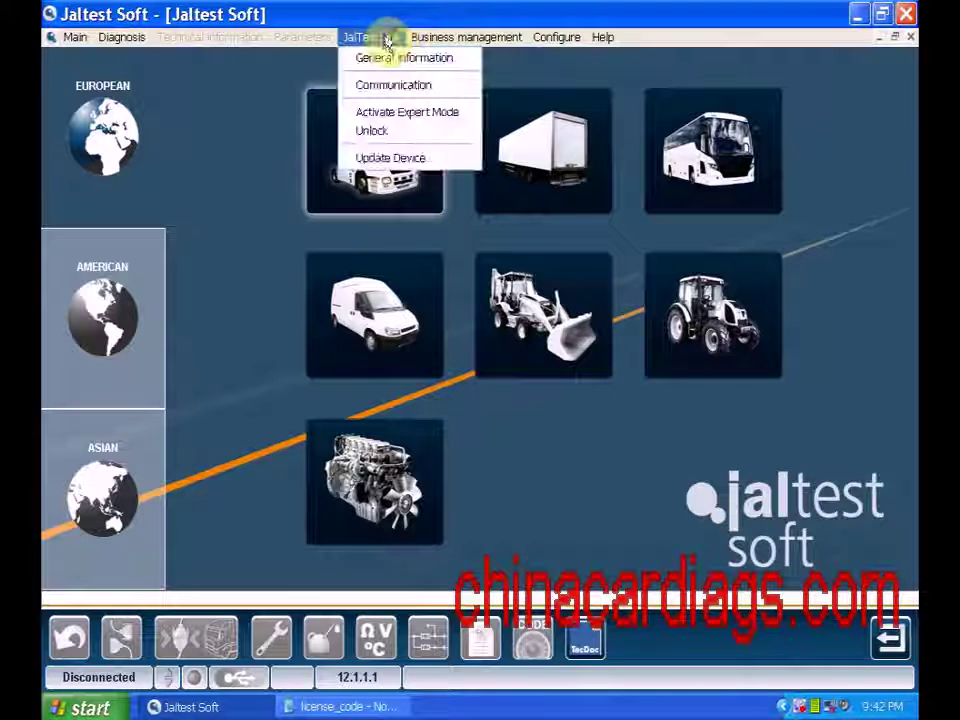
{"action": "left_click", "coordinate": [376, 112]}
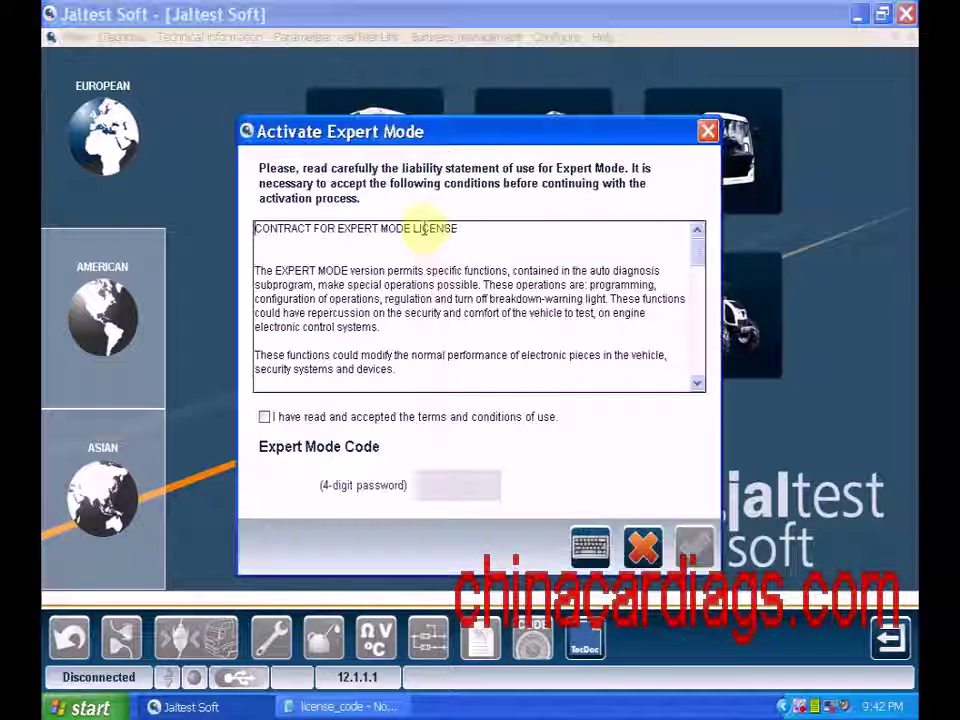
{"action": "left_click", "coordinate": [265, 418]}
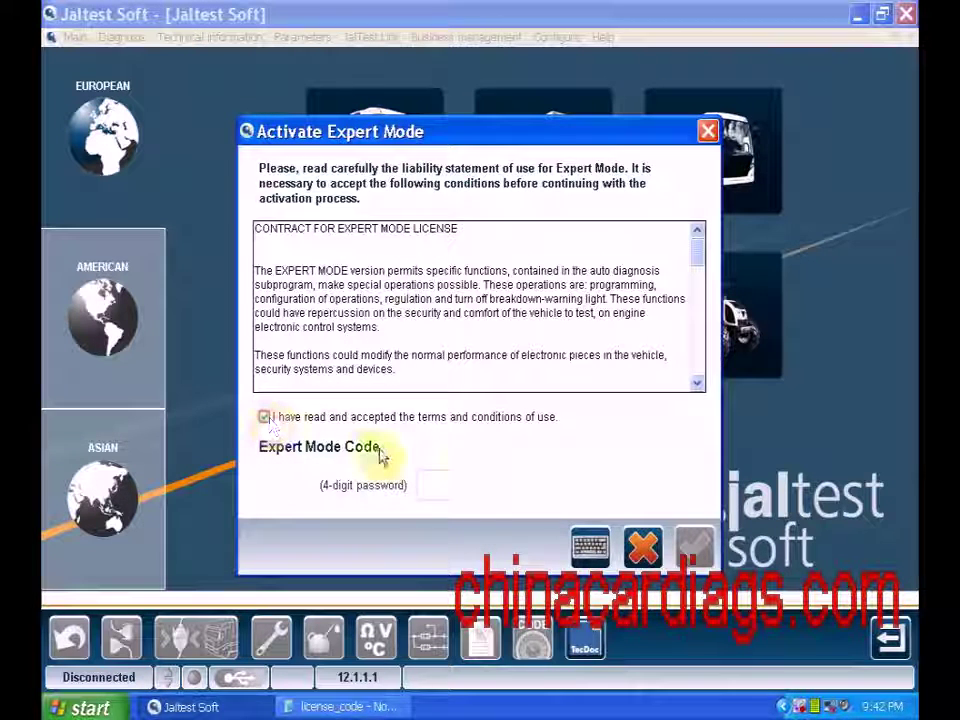
Copy the 4-digit expert code from license_code into the password field and confirm.
{"action": "left_click", "coordinate": [358, 706]}
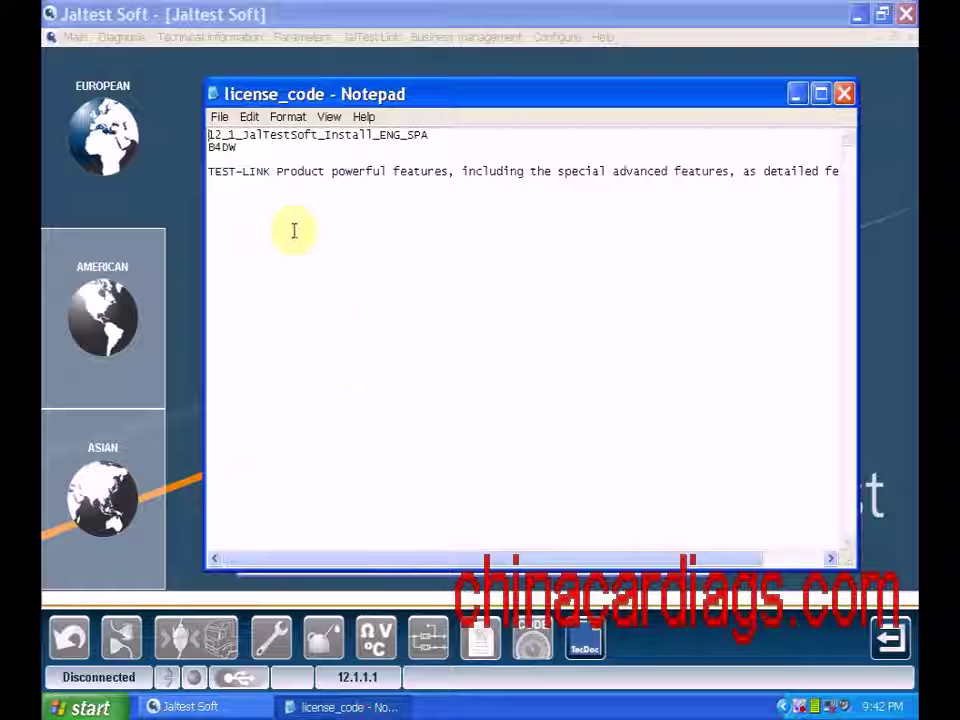
{"action": "left_click_drag", "start_coordinate": [238, 150], "coordinate": [210, 148]}
{"action": "right_click", "coordinate": [221, 148]}
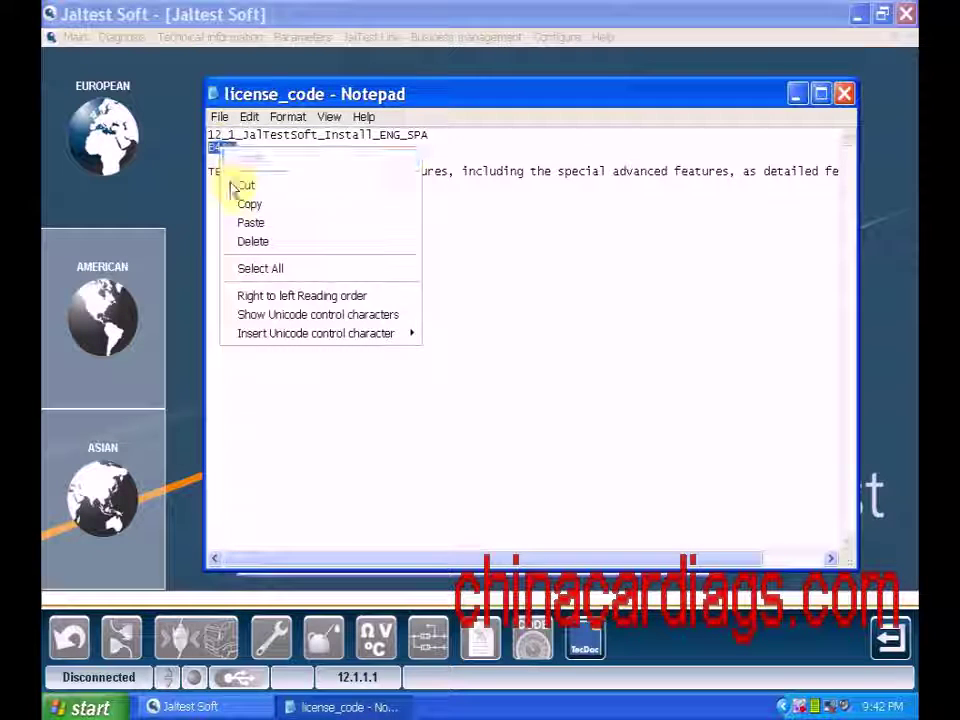
{"action": "left_click", "coordinate": [248, 206]}
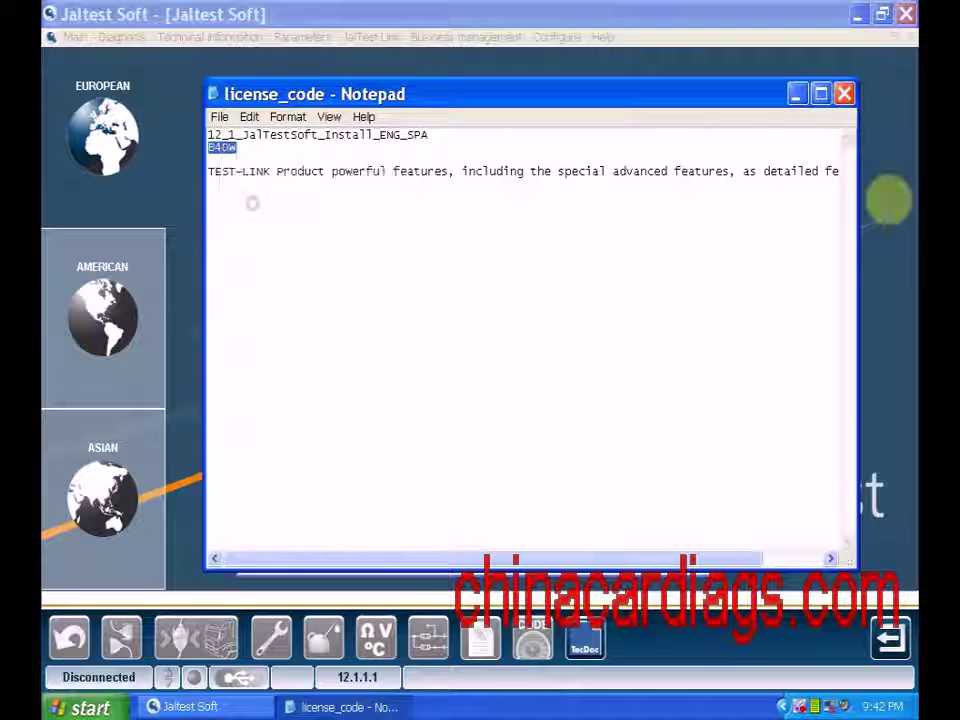
{"action": "left_click", "coordinate": [844, 94]}
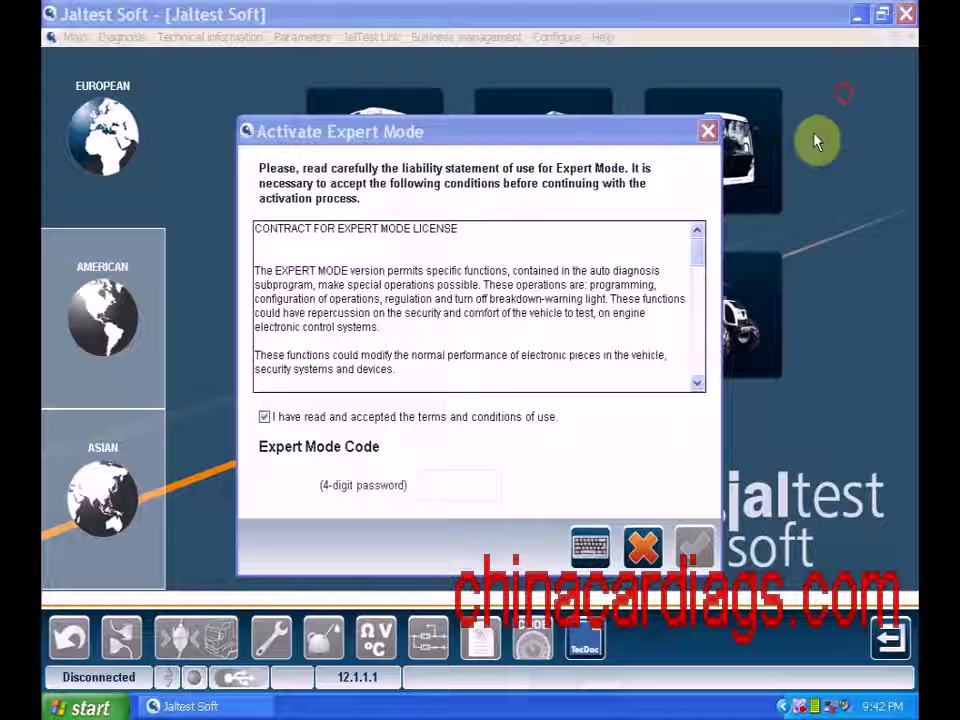
{"action": "left_click", "coordinate": [455, 487]}
{"action": "right_click", "coordinate": [453, 485]}
{"action": "left_click", "coordinate": [485, 553]}
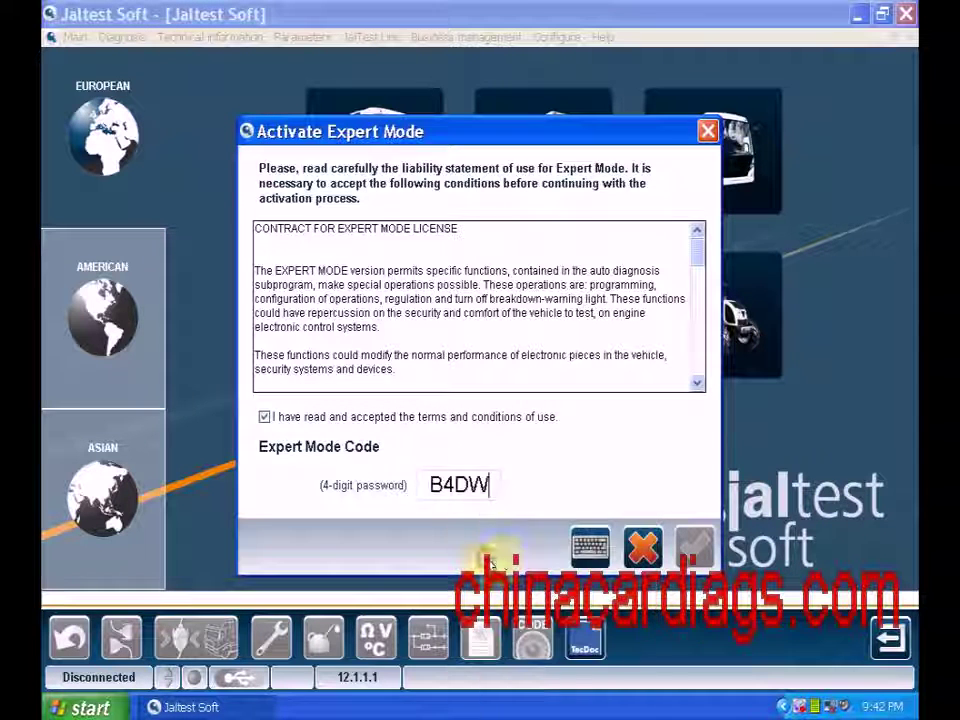
{"action": "left_click", "coordinate": [690, 556]}
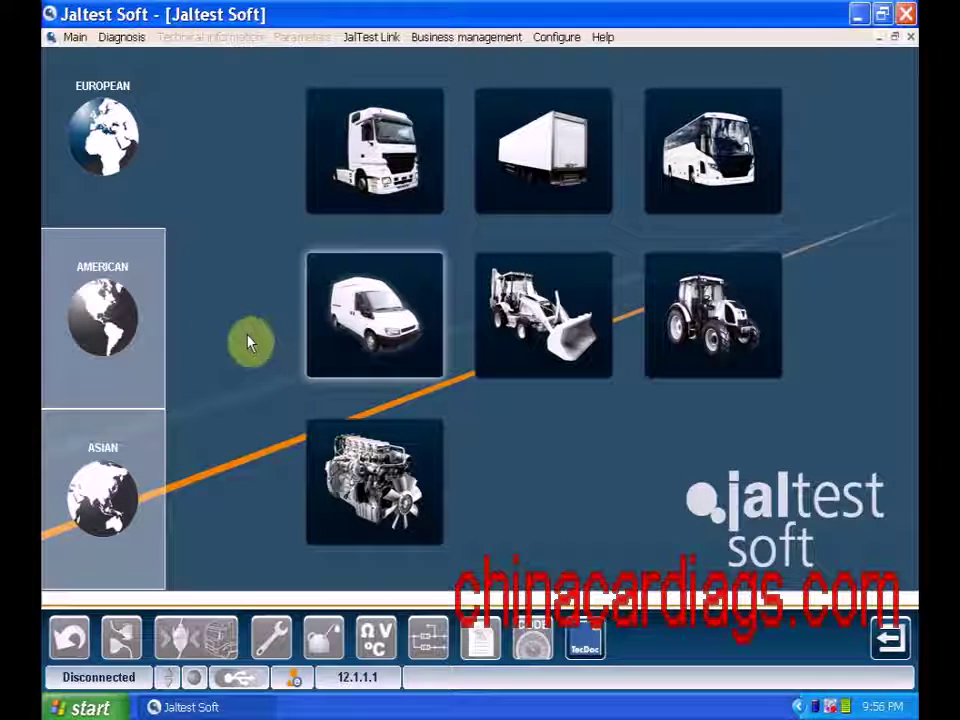
Select Truck > IVECO > Eurofire ML Tector 2006 Euro 4/5 > EDC 7 UC31 and start diagnosis.
{"action": "left_click", "coordinate": [321, 167]}
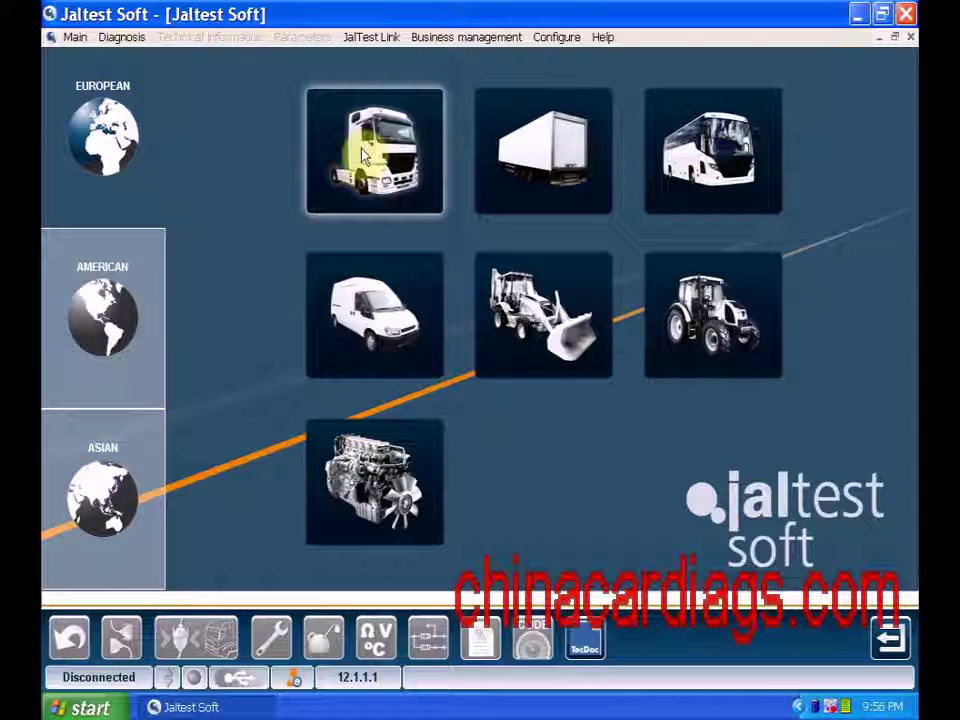
{"action": "left_click", "coordinate": [372, 217]}
{"action": "left_click", "coordinate": [583, 285]}
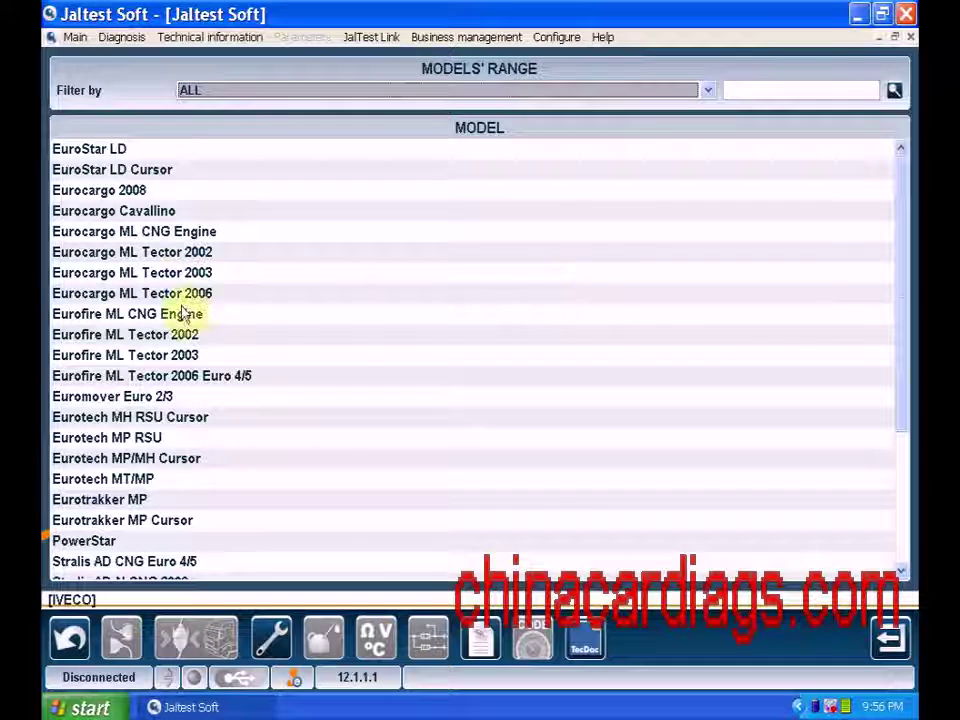
{"action": "left_click", "coordinate": [199, 375]}
{"action": "left_click", "coordinate": [150, 273]}
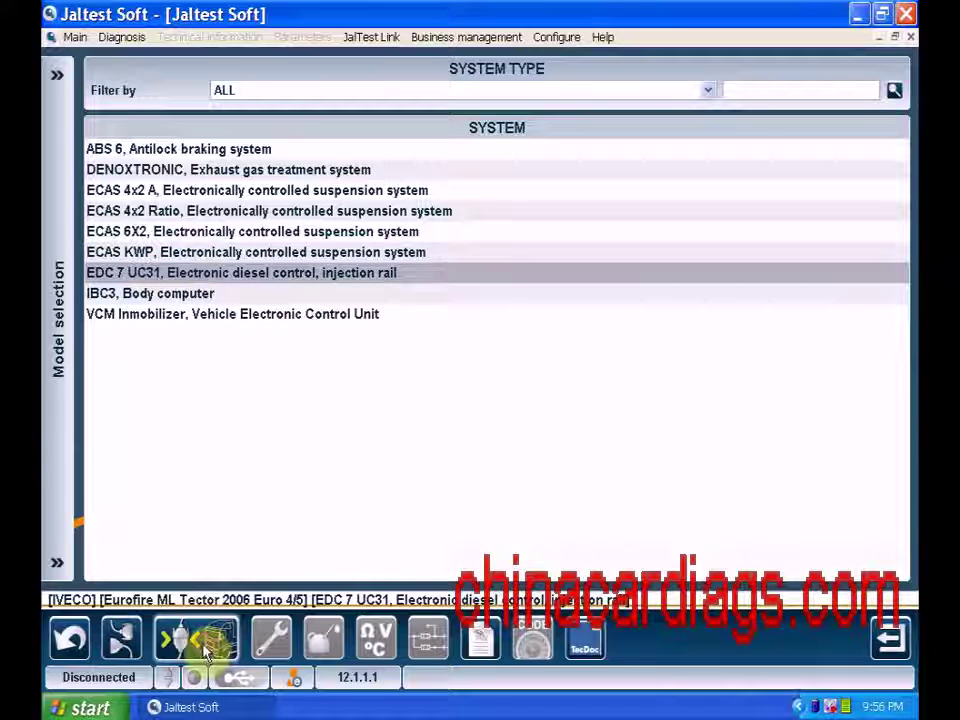
{"action": "left_click", "coordinate": [207, 651]}
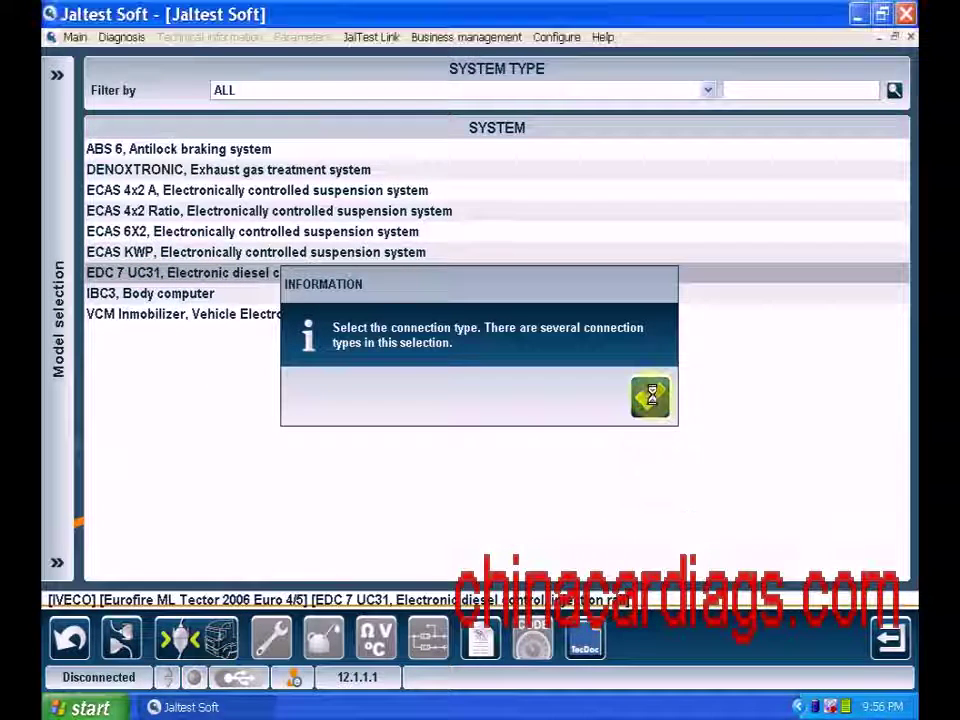
Choose the multi-pin connection with the JTP 100M2 cable and connect to the unit.
{"action": "left_click", "coordinate": [648, 395]}
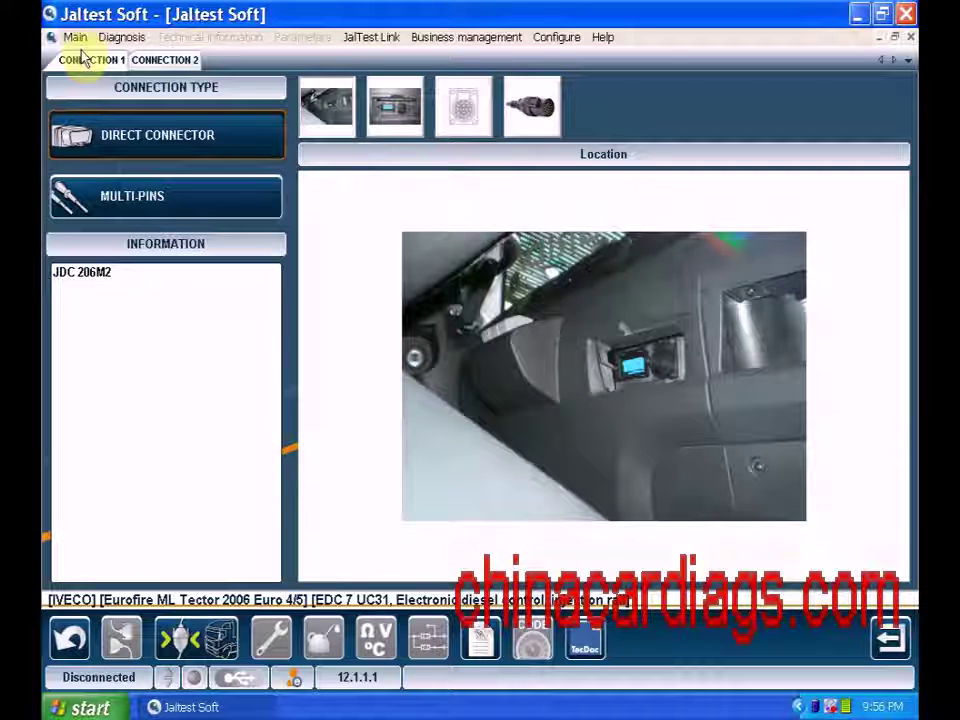
{"action": "left_click", "coordinate": [163, 62]}
{"action": "left_click", "coordinate": [131, 196]}
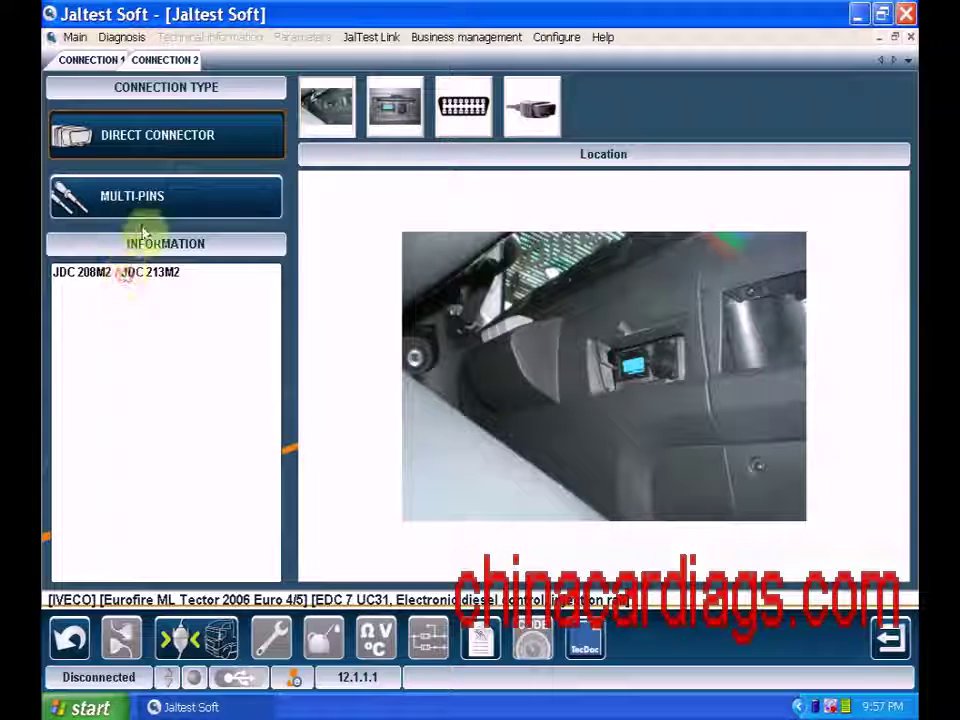
{"action": "left_click", "coordinate": [157, 197]}
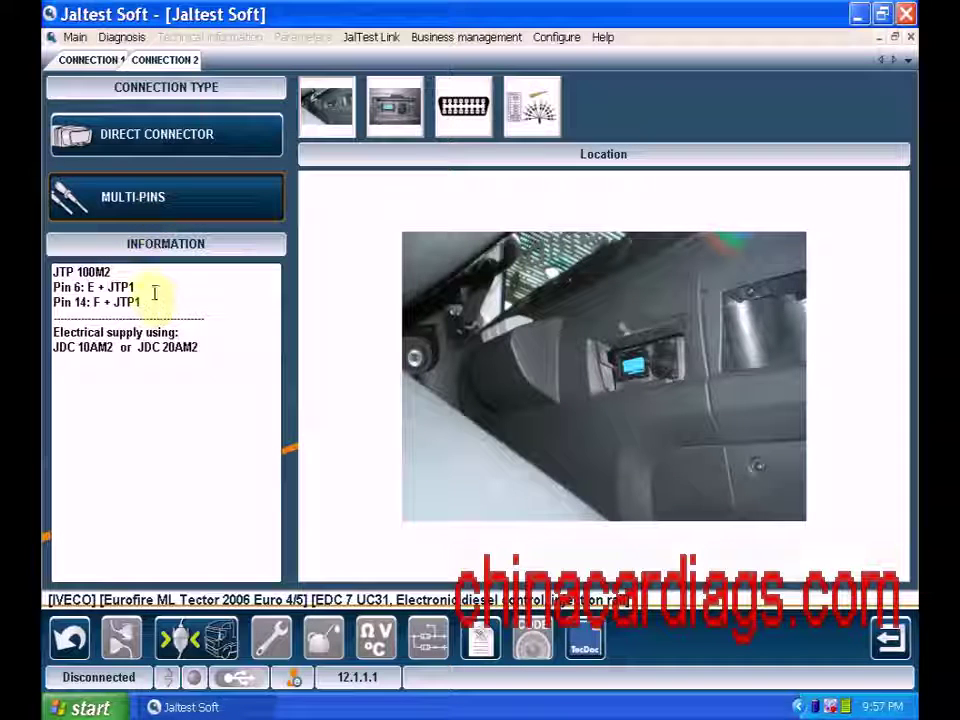
{"action": "left_click", "coordinate": [178, 634]}
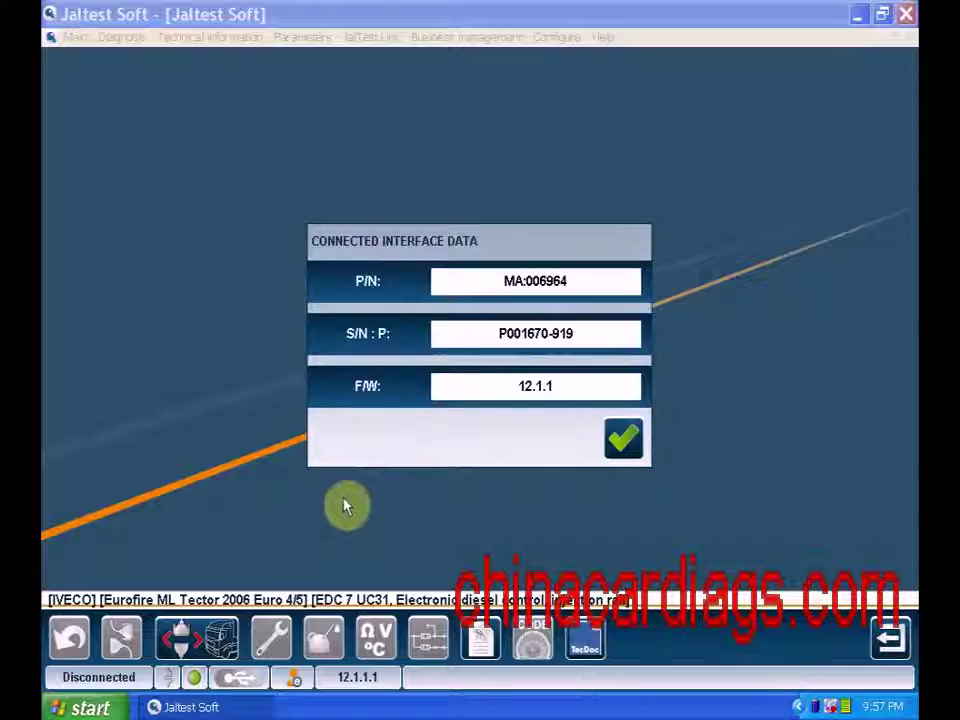
Accept the interface data, continue past the unrecognized ECU reference, and read stored errors in tree view.
{"action": "left_click", "coordinate": [630, 448]}
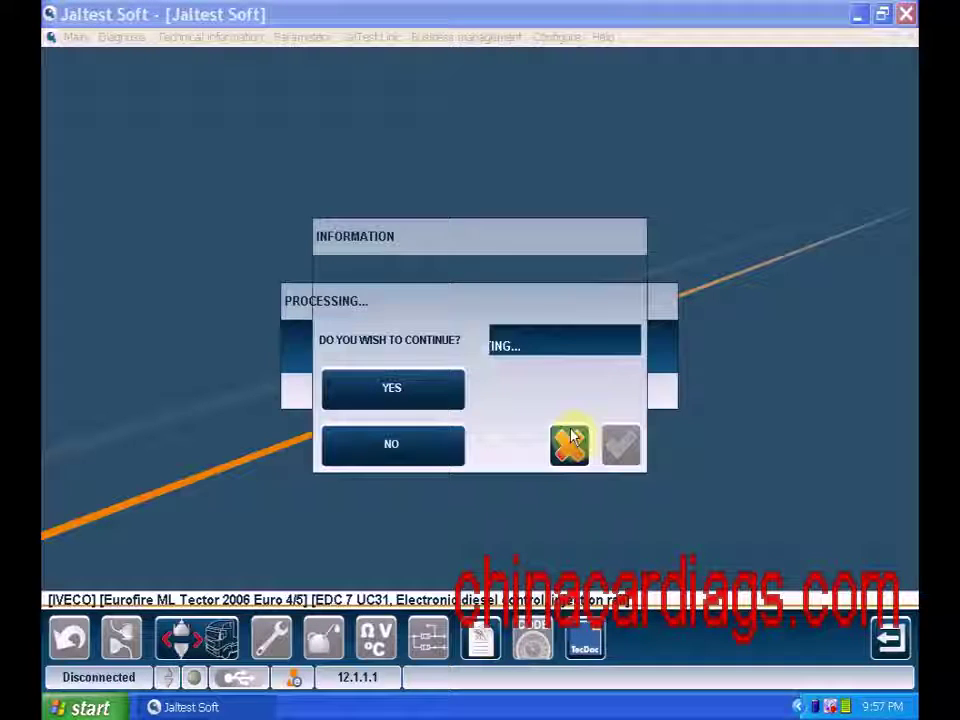
{"action": "left_click", "coordinate": [433, 388]}
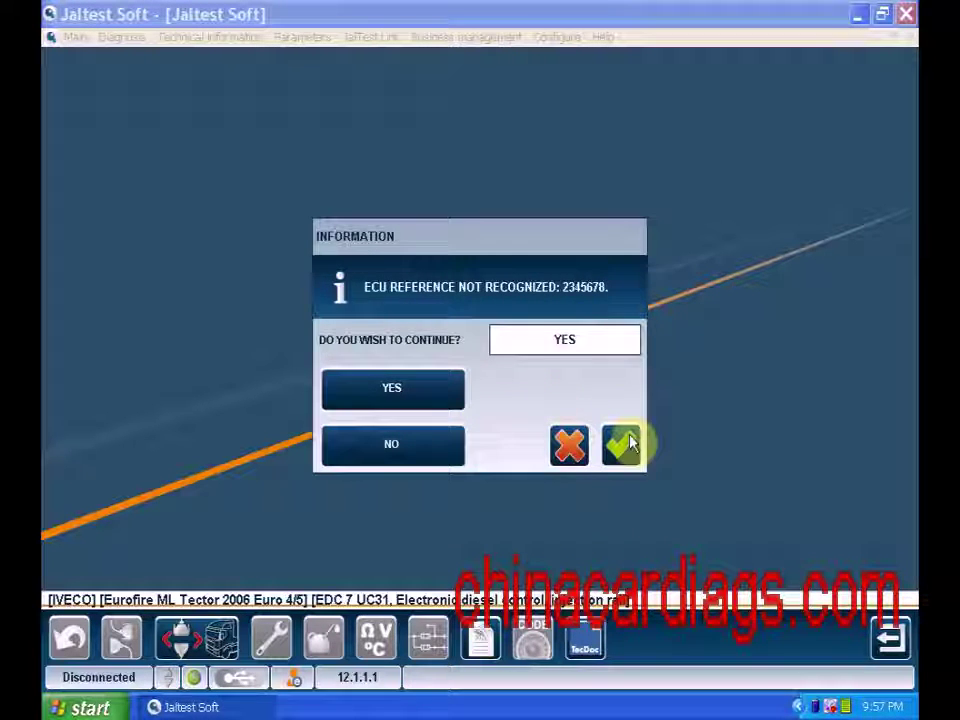
{"action": "left_click", "coordinate": [624, 444]}
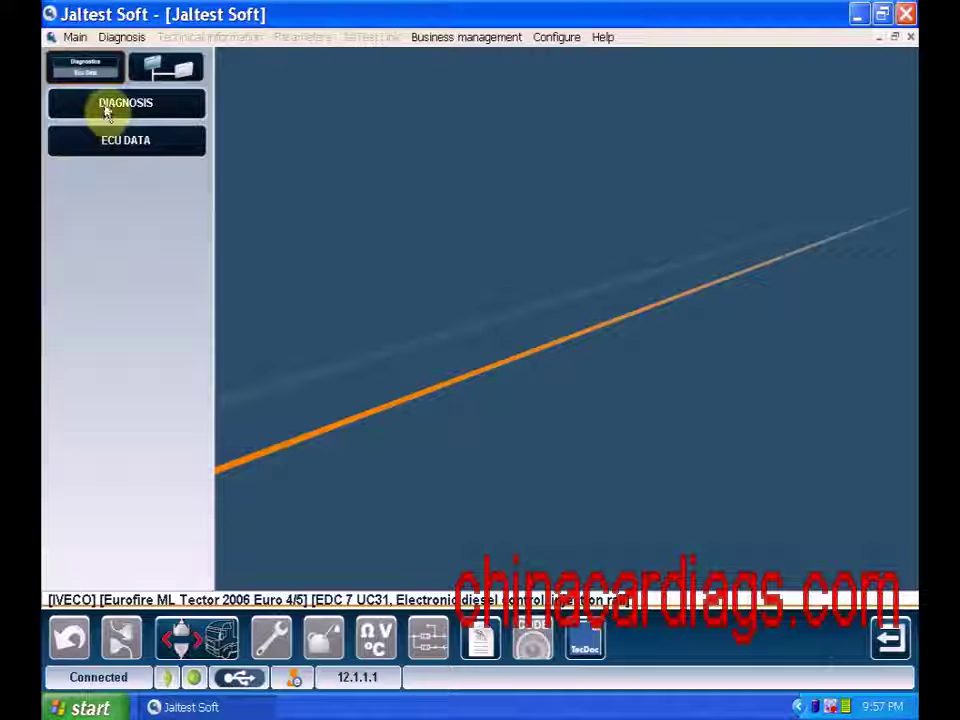
{"action": "left_click", "coordinate": [170, 70]}
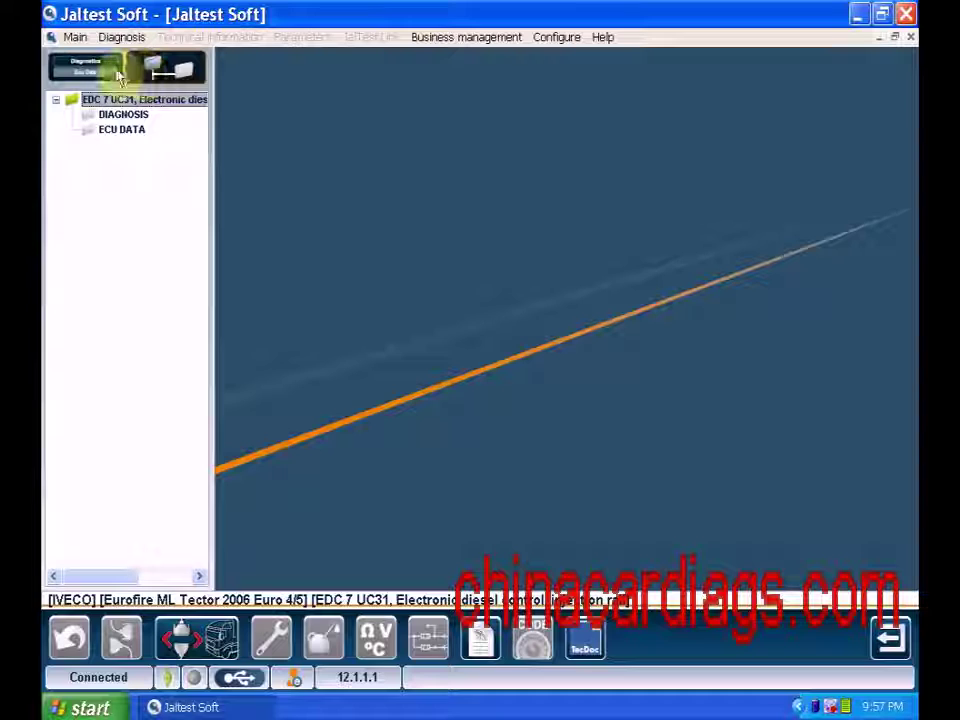
{"action": "left_click", "coordinate": [110, 112]}
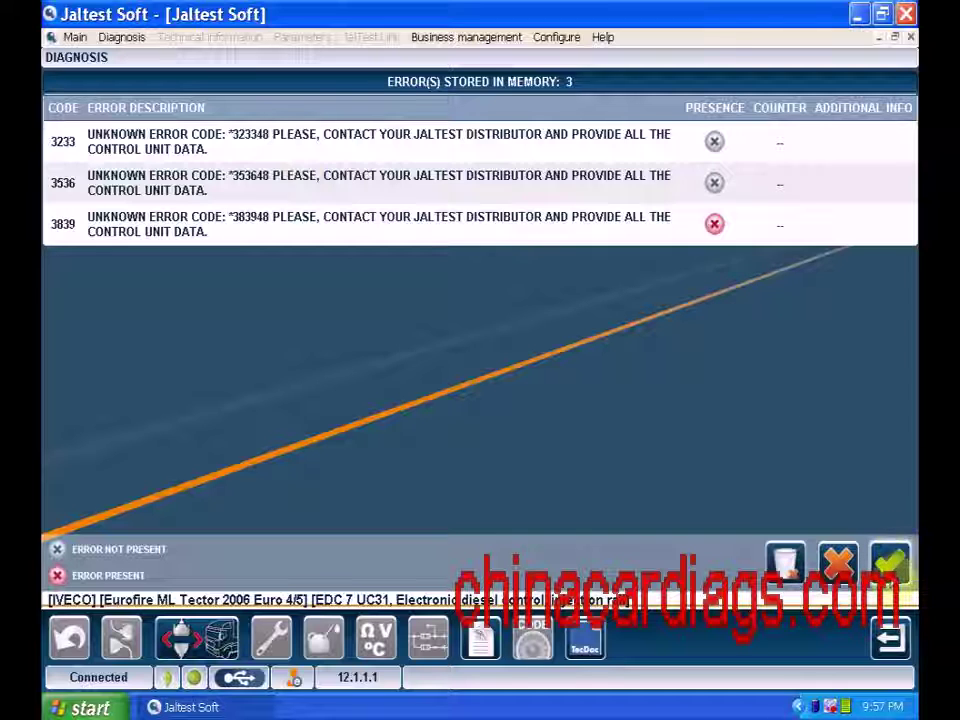
Close the error list, view the ECU data (software P342VA0), and return to the diagnostics menu.
{"action": "left_click", "coordinate": [890, 565]}
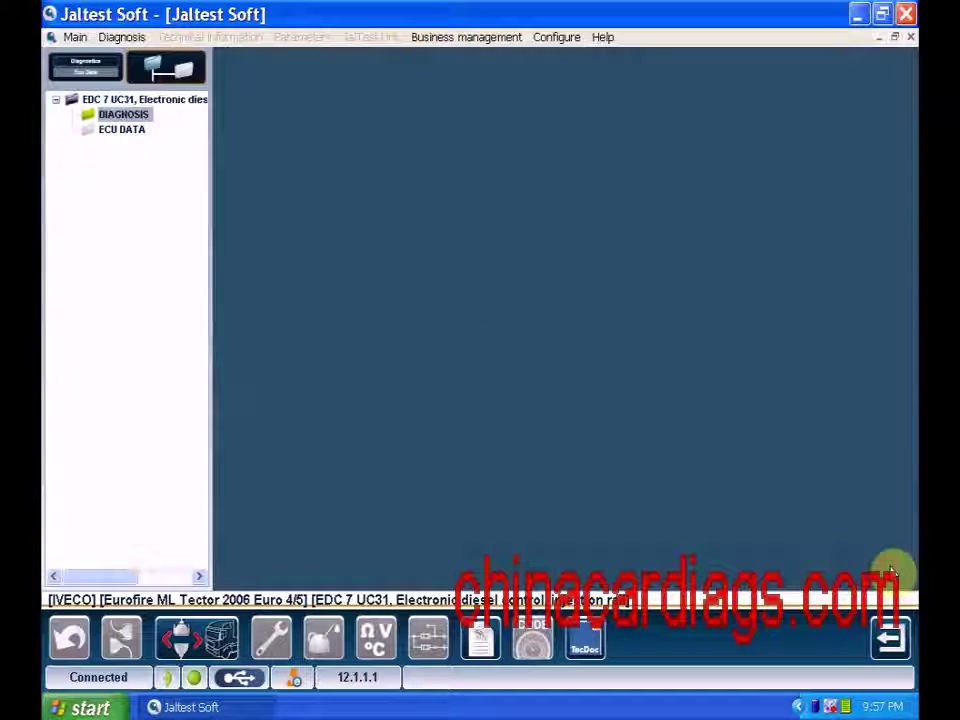
{"action": "left_click", "coordinate": [126, 129]}
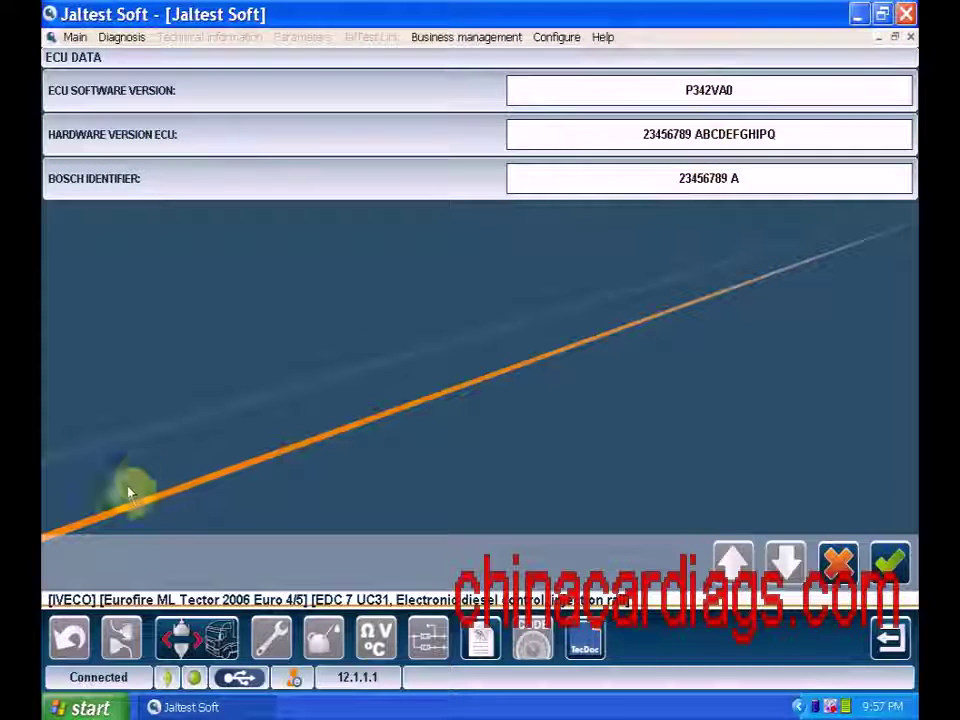
{"action": "left_click", "coordinate": [888, 562]}
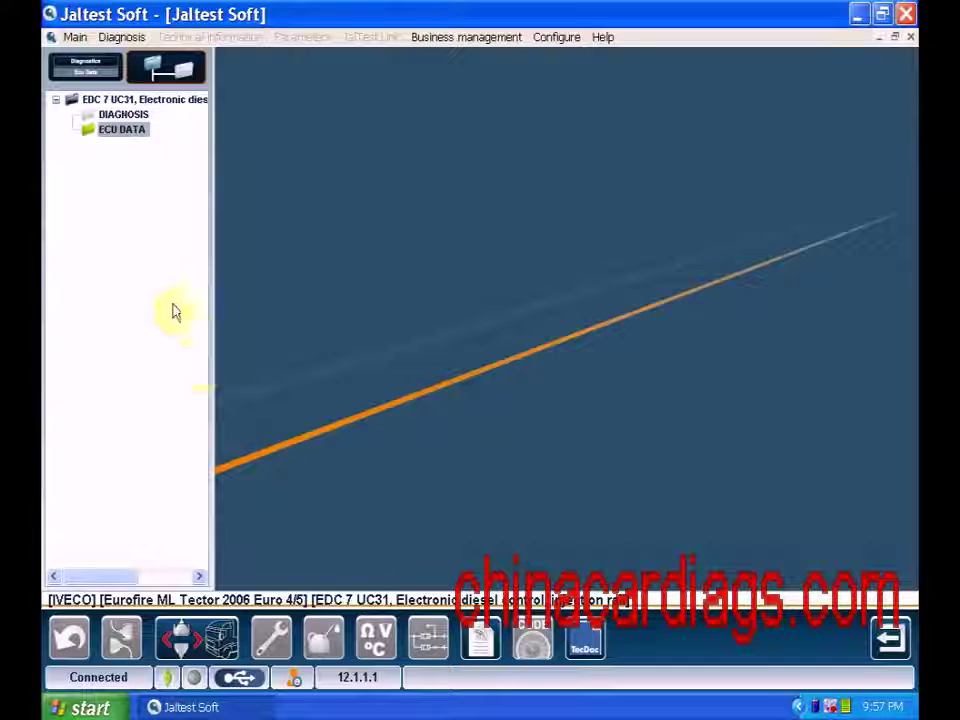
{"action": "left_click", "coordinate": [84, 68]}
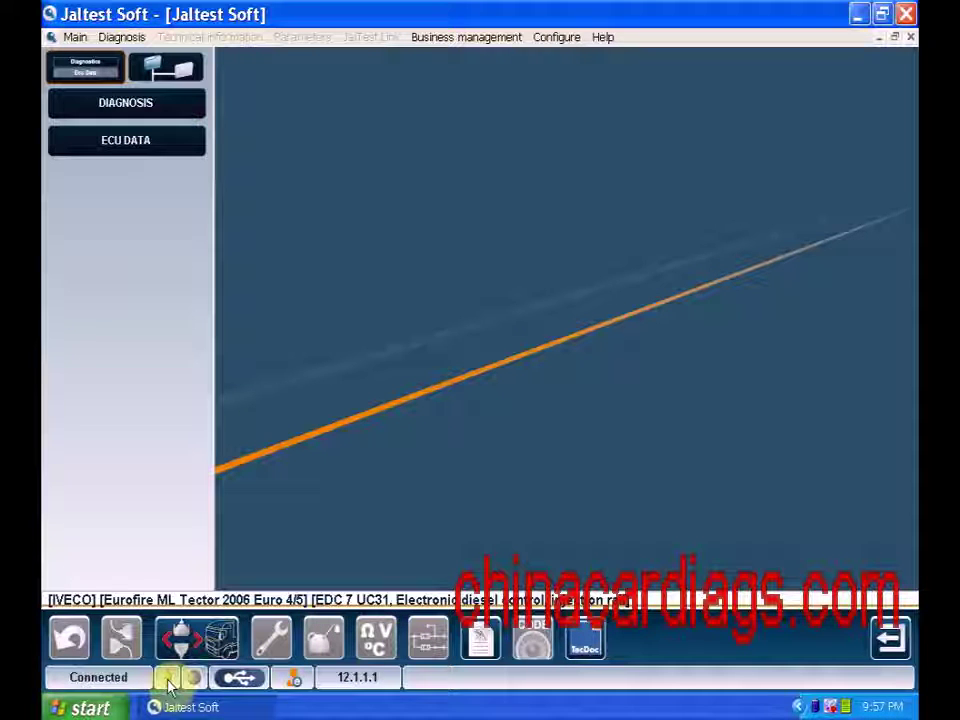
Disconnect from the EDC 7 UC31, back out to the vehicle-type screen, and open JalTest Link.
{"action": "left_click", "coordinate": [182, 645]}
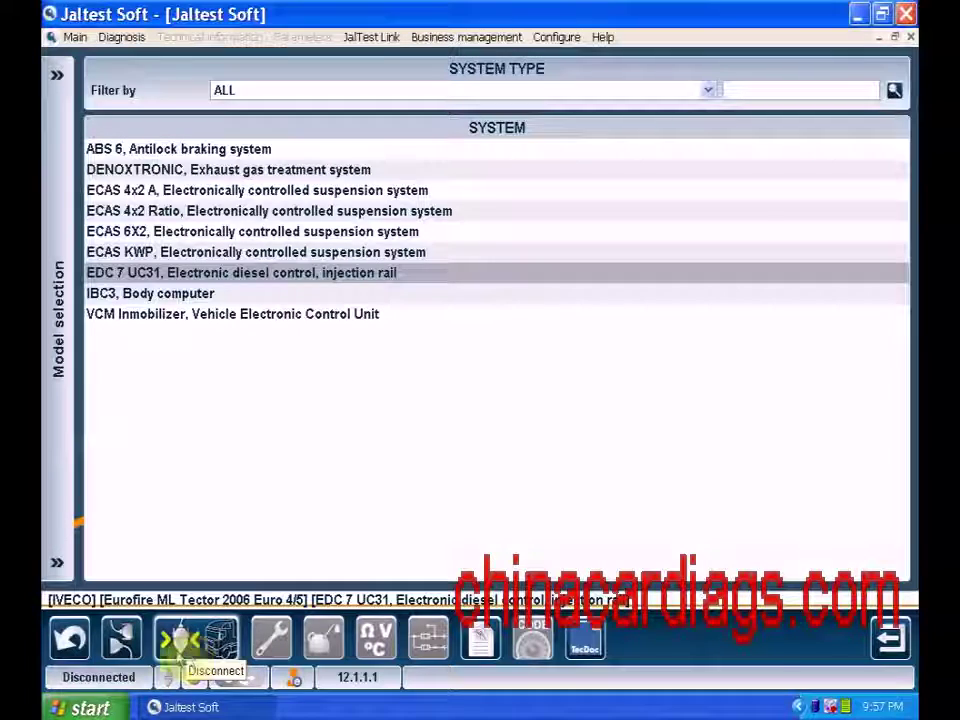
{"action": "left_click", "coordinate": [68, 645]}
{"action": "left_click", "coordinate": [68, 645]}
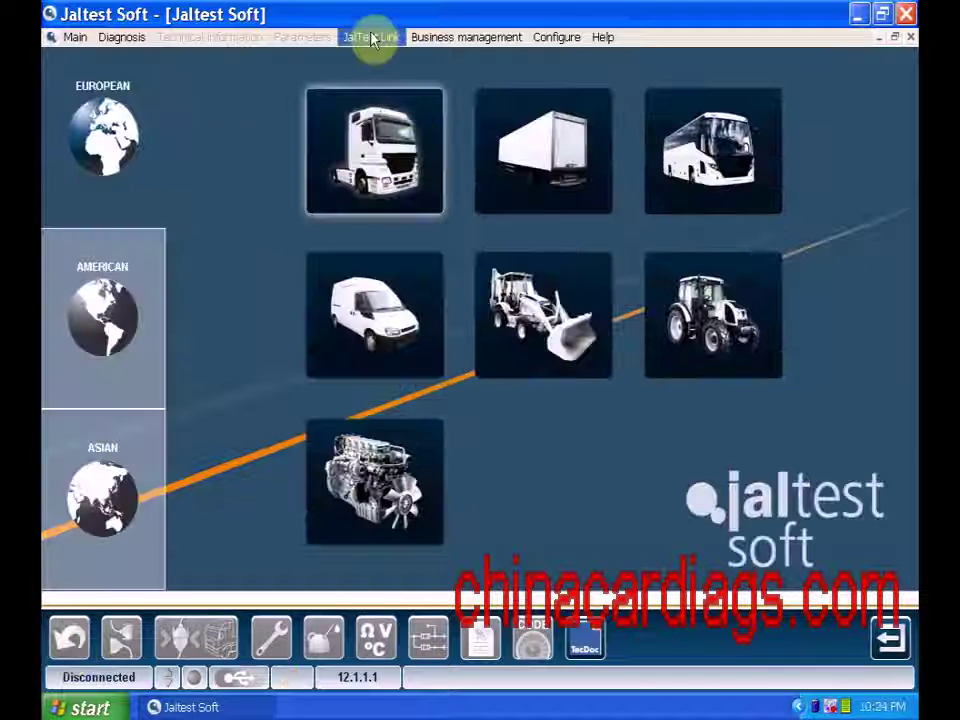
{"action": "left_click", "coordinate": [370, 36]}
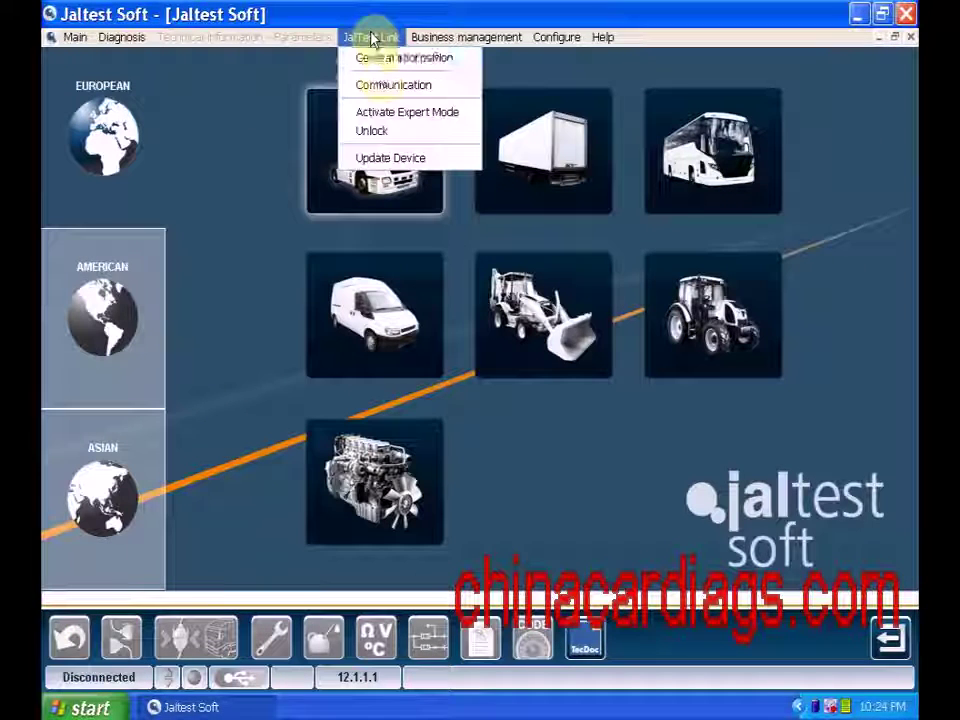
Fetch the interface MAC address automatically and switch communication from USB to Bluetooth.
{"action": "left_click", "coordinate": [380, 86]}
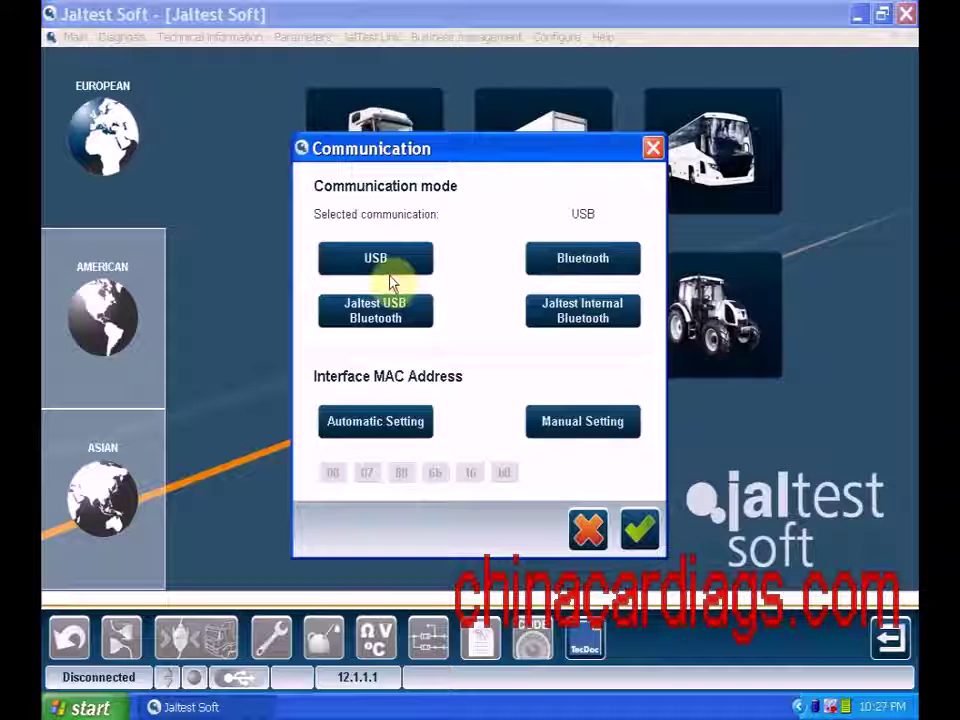
{"action": "left_click", "coordinate": [405, 420]}
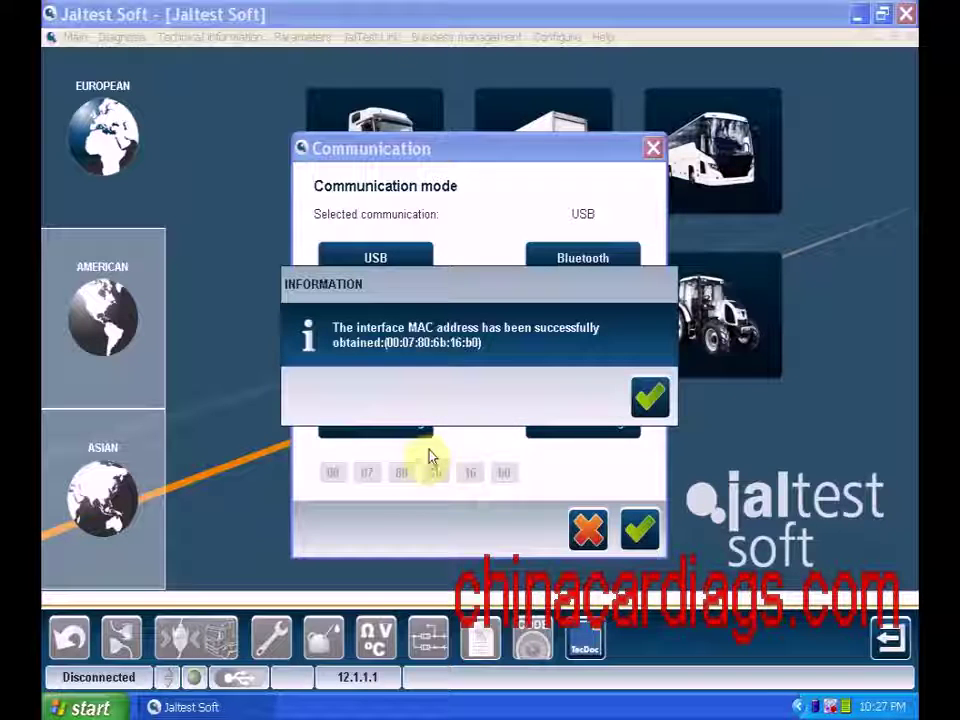
{"action": "left_click", "coordinate": [647, 396]}
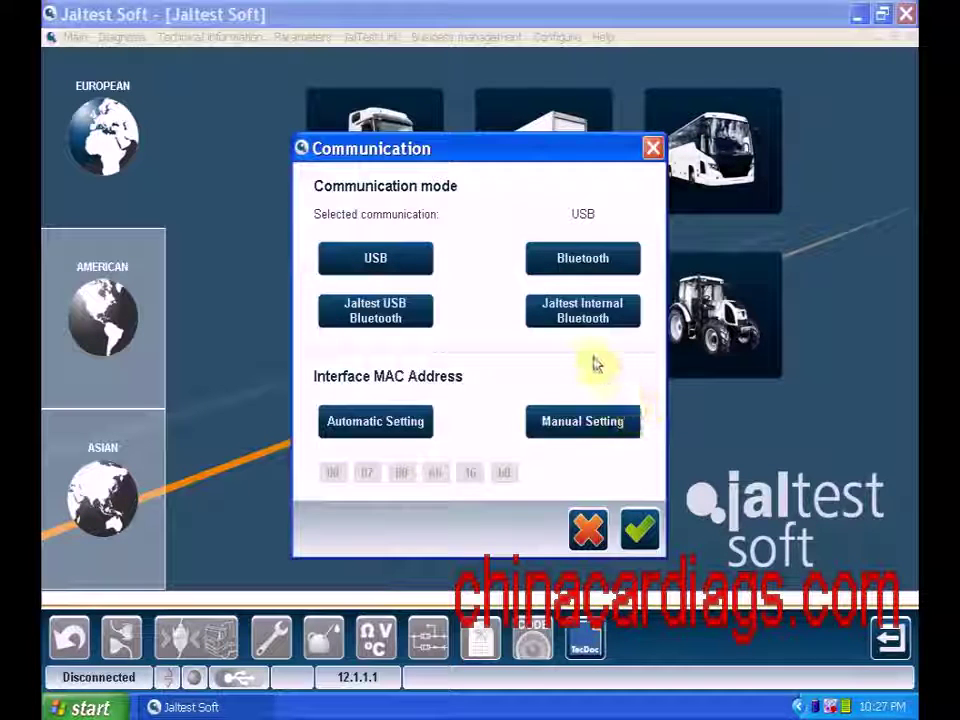
{"action": "left_click", "coordinate": [577, 279]}
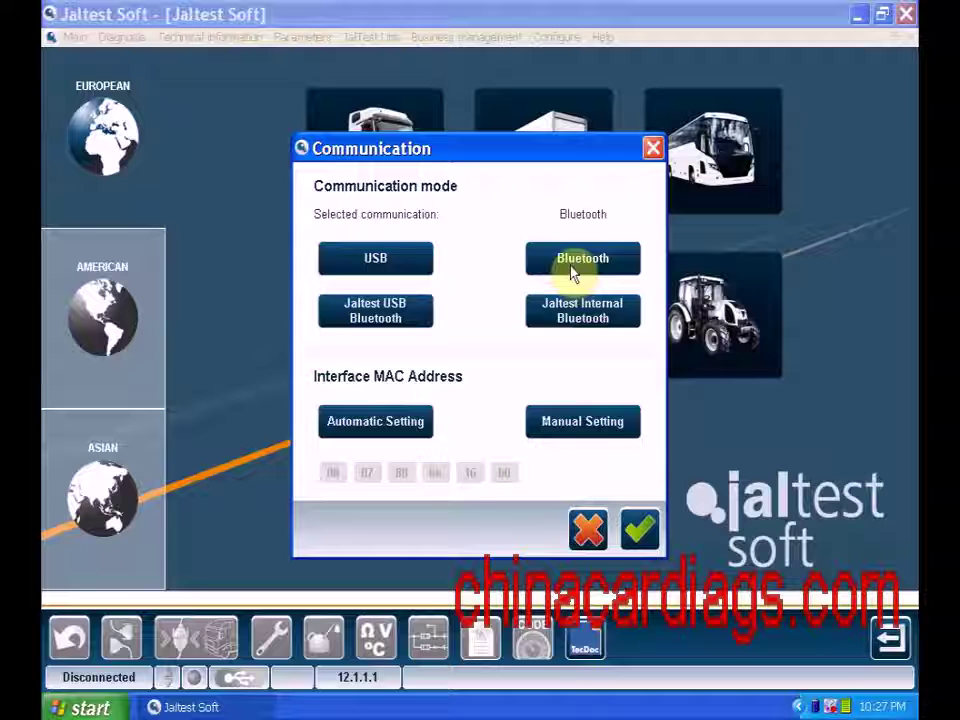
{"action": "left_click", "coordinate": [639, 528]}
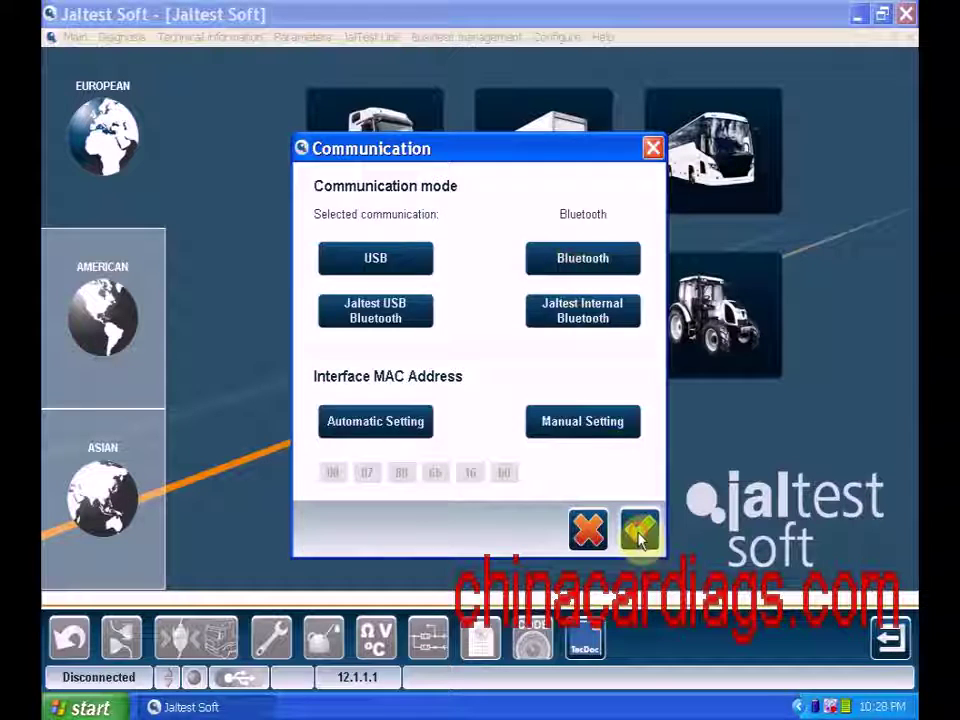
{"action": "left_click", "coordinate": [426, 423]}
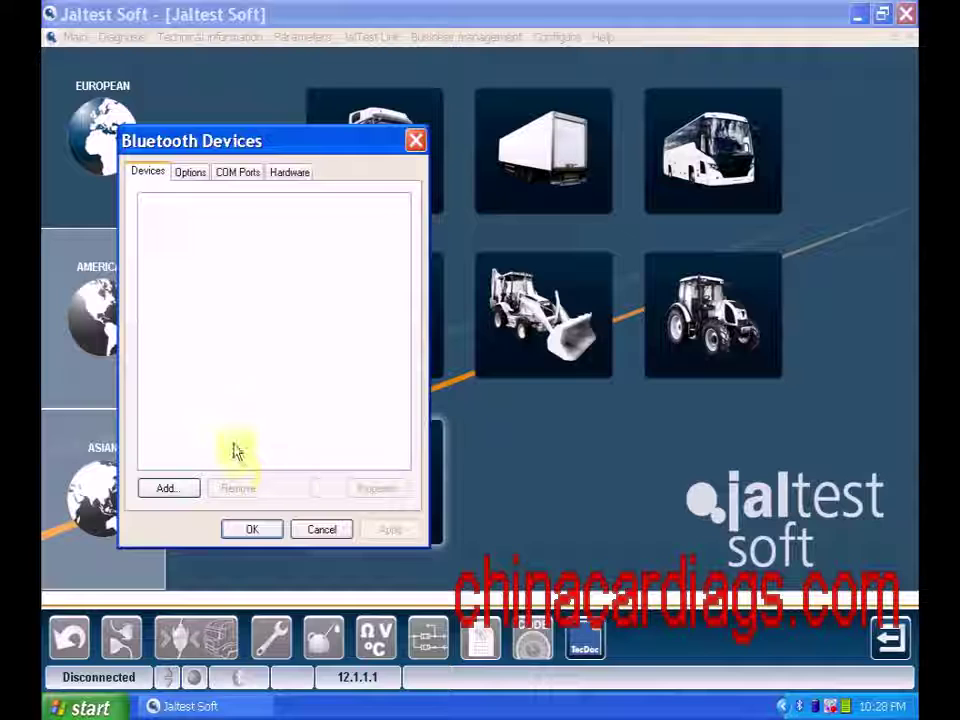
Search for Bluetooth devices and select VCI MULTIDIAG TRUCK to add.
{"action": "left_click", "coordinate": [170, 488]}
{"action": "left_click", "coordinate": [297, 437]}
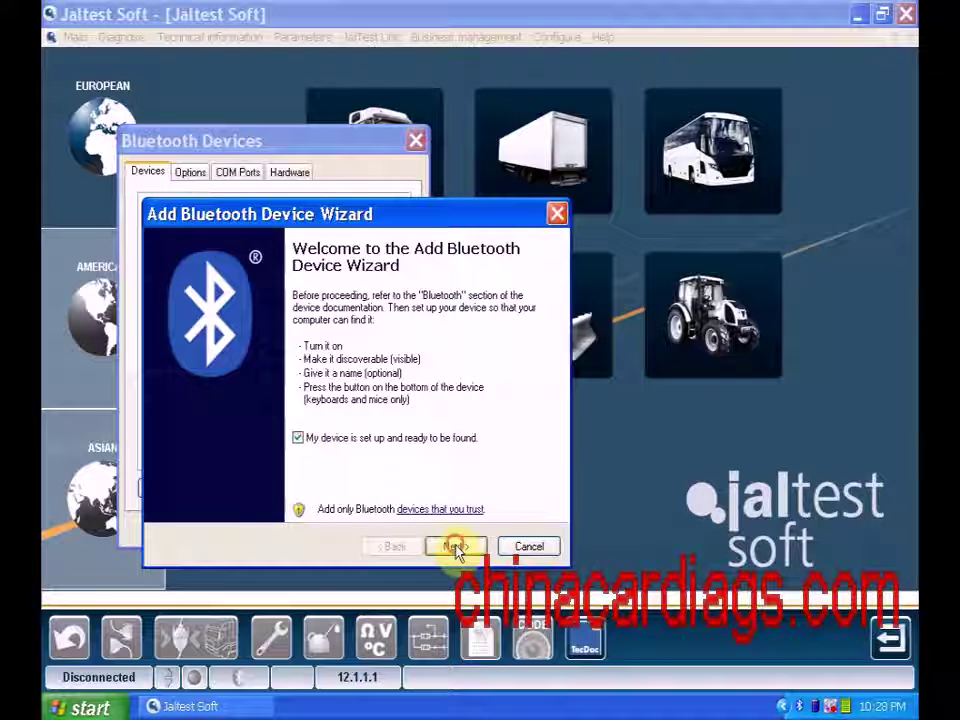
{"action": "left_click", "coordinate": [455, 547]}
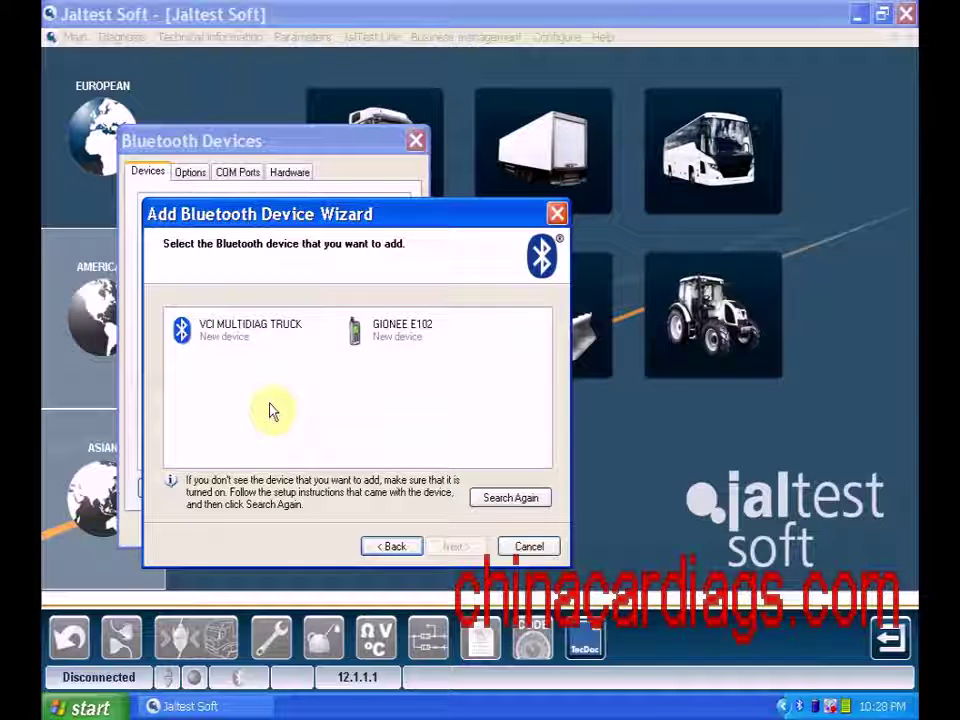
{"action": "left_click", "coordinate": [240, 336]}
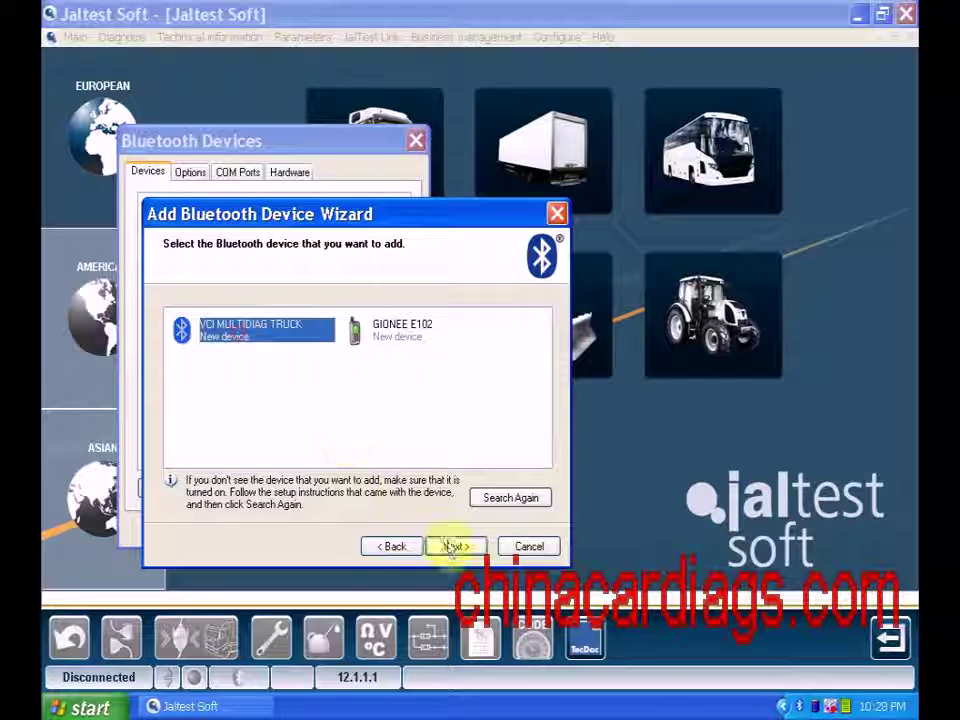
{"action": "left_click", "coordinate": [454, 547]}
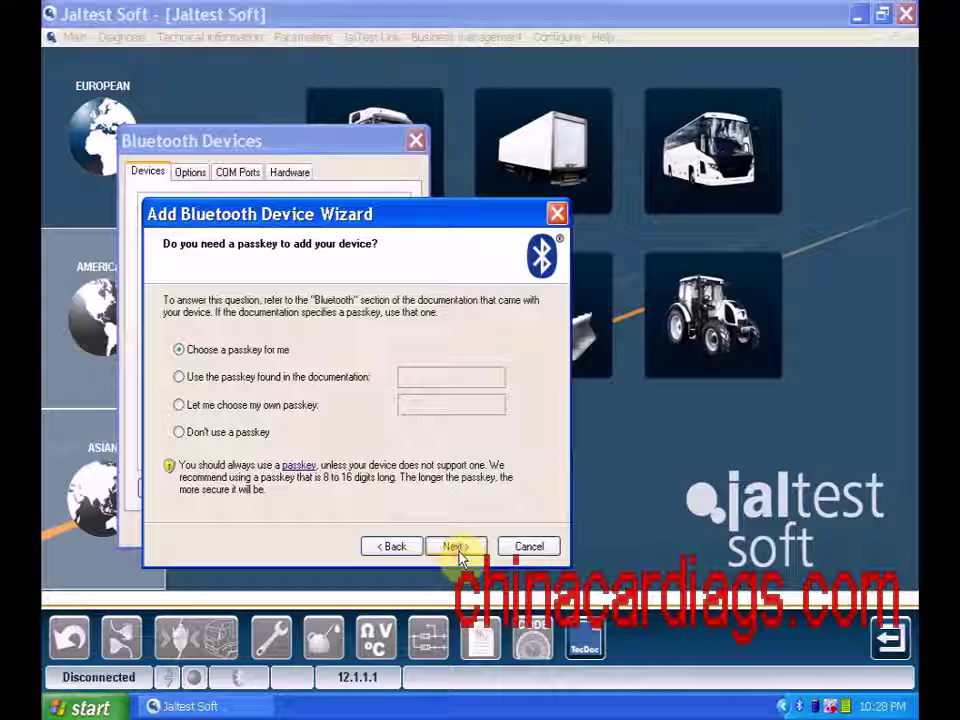
Pair VCI MULTIDIAG TRUCK using the documented passkey and close the Bluetooth settings.
{"action": "left_click", "coordinate": [266, 380]}
{"action": "left_click", "coordinate": [406, 378]}
{"action": "type", "text": "1234"}
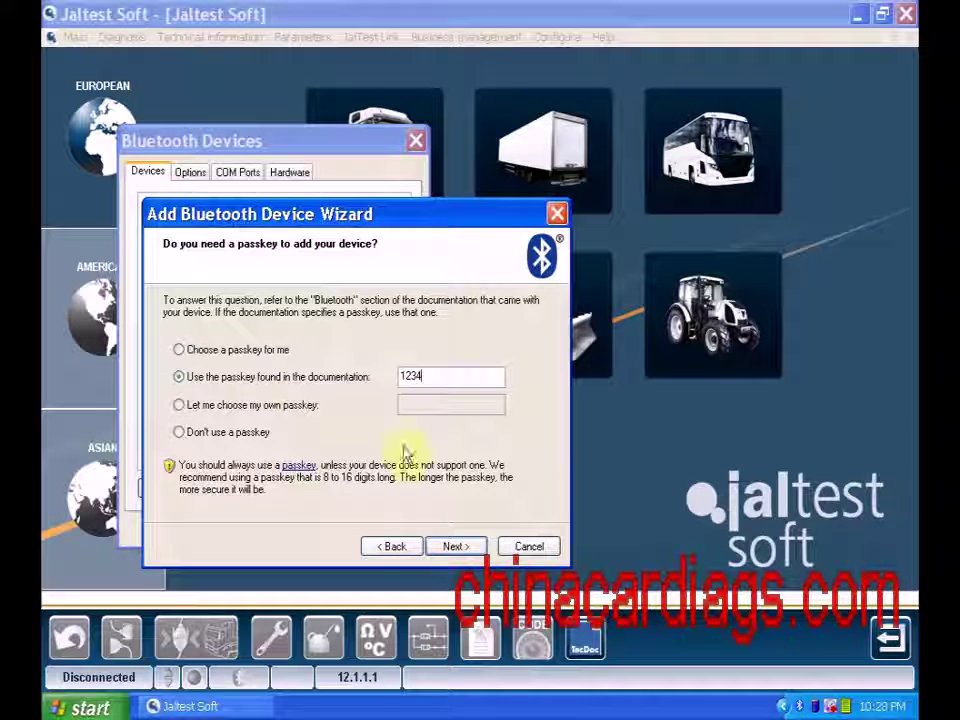
{"action": "left_click", "coordinate": [452, 548]}
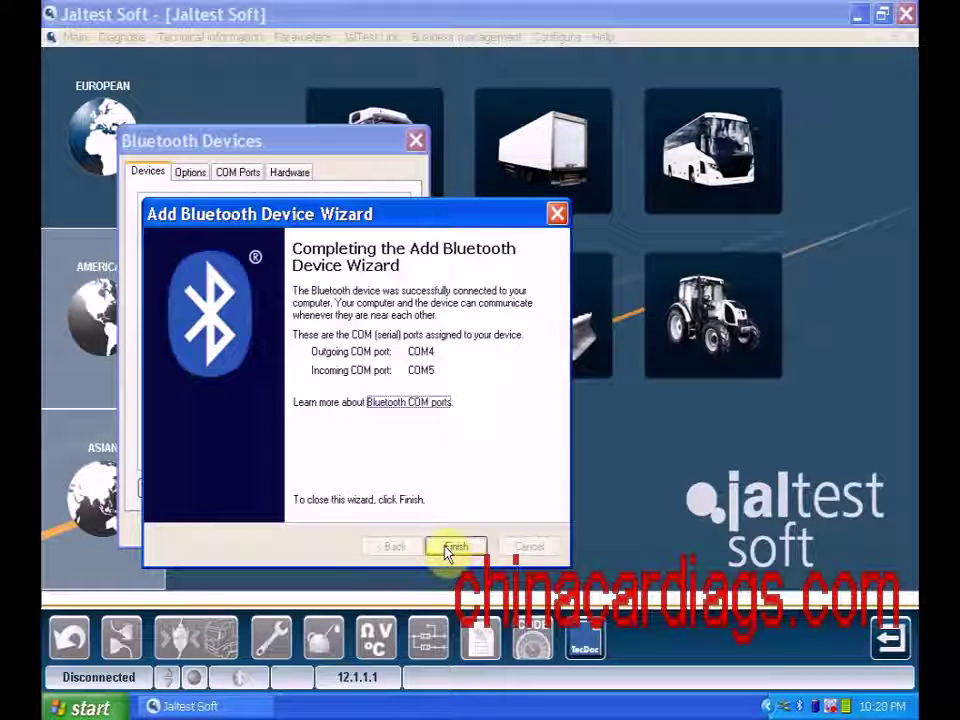
{"action": "left_click", "coordinate": [455, 548]}
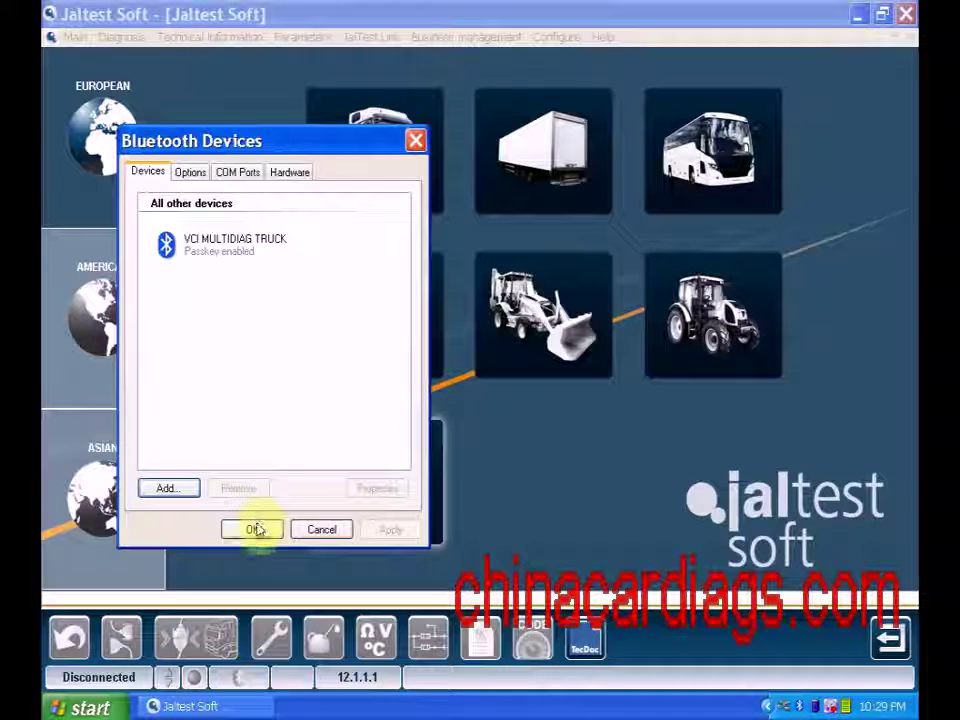
{"action": "left_click", "coordinate": [253, 529]}
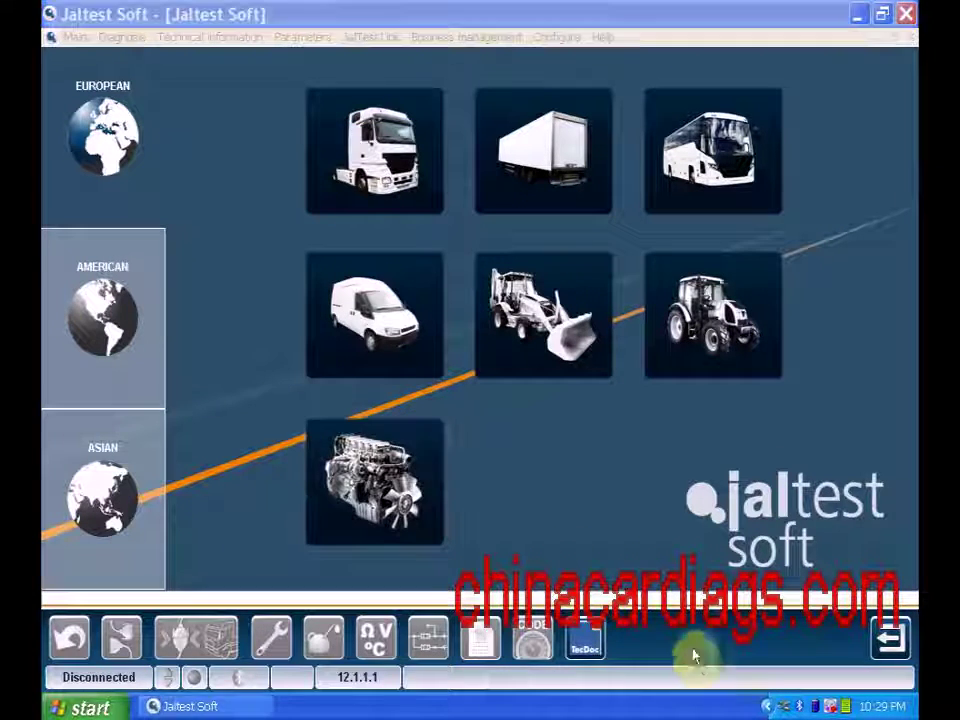
Select Truck > IVECO > Eurofire ML Tector 2006 Euro 4/5 > EDC 7 UC31 and start diagnosis.
{"action": "left_click", "coordinate": [380, 183]}
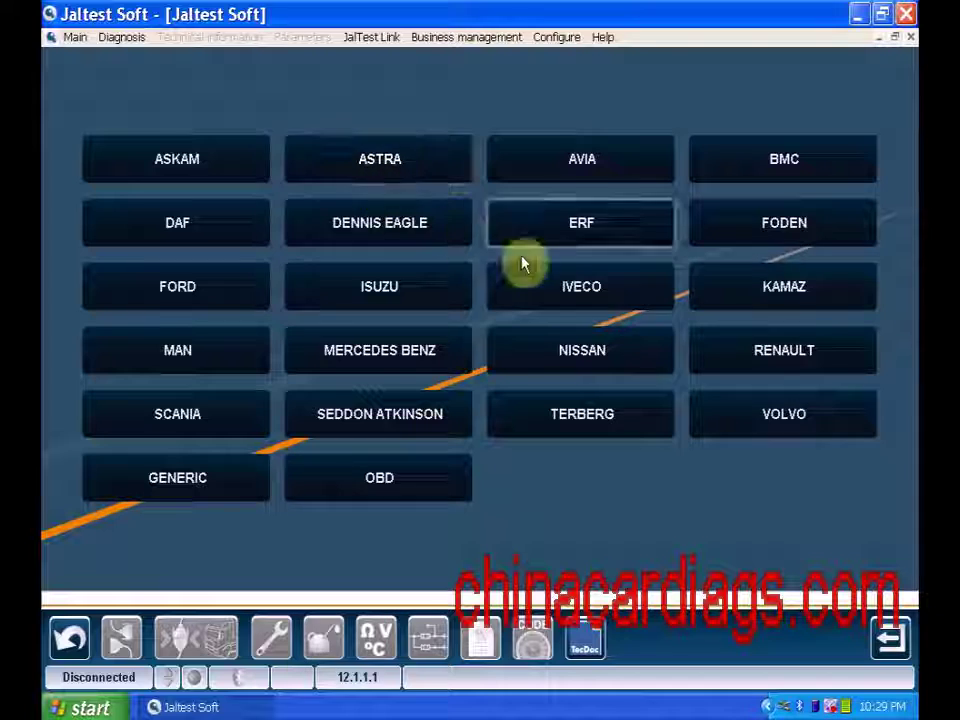
{"action": "left_click", "coordinate": [553, 274]}
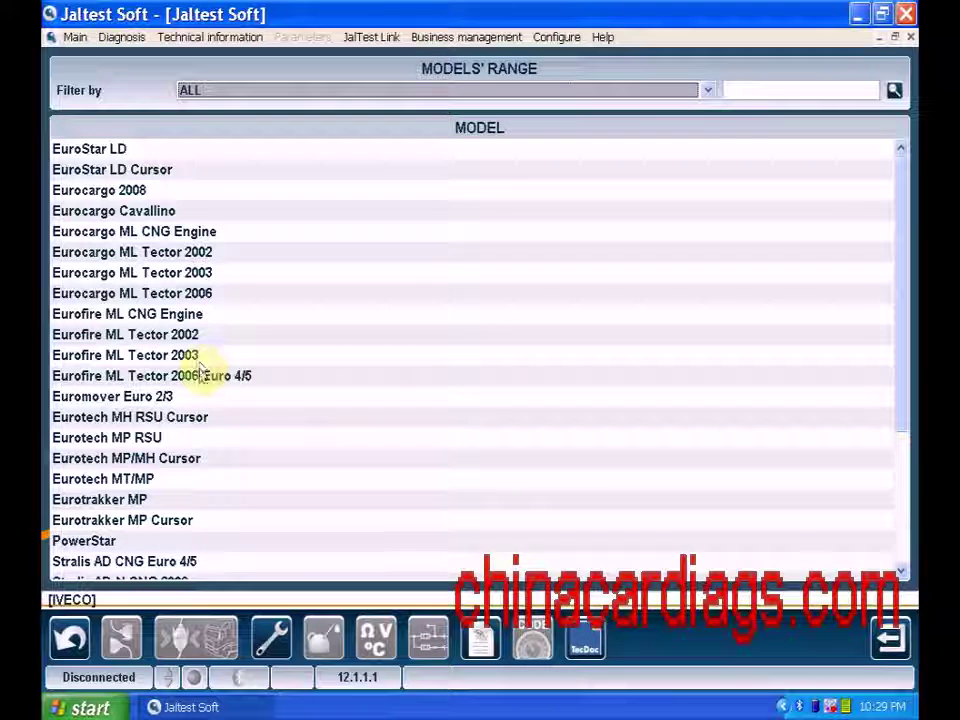
{"action": "left_click", "coordinate": [203, 376]}
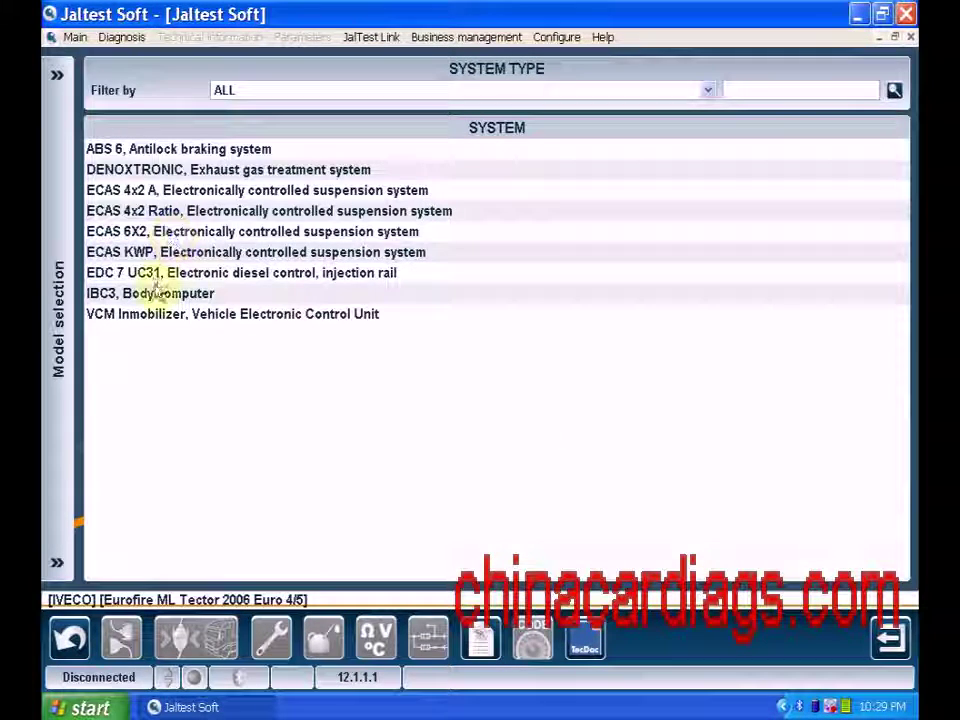
{"action": "left_click", "coordinate": [158, 276]}
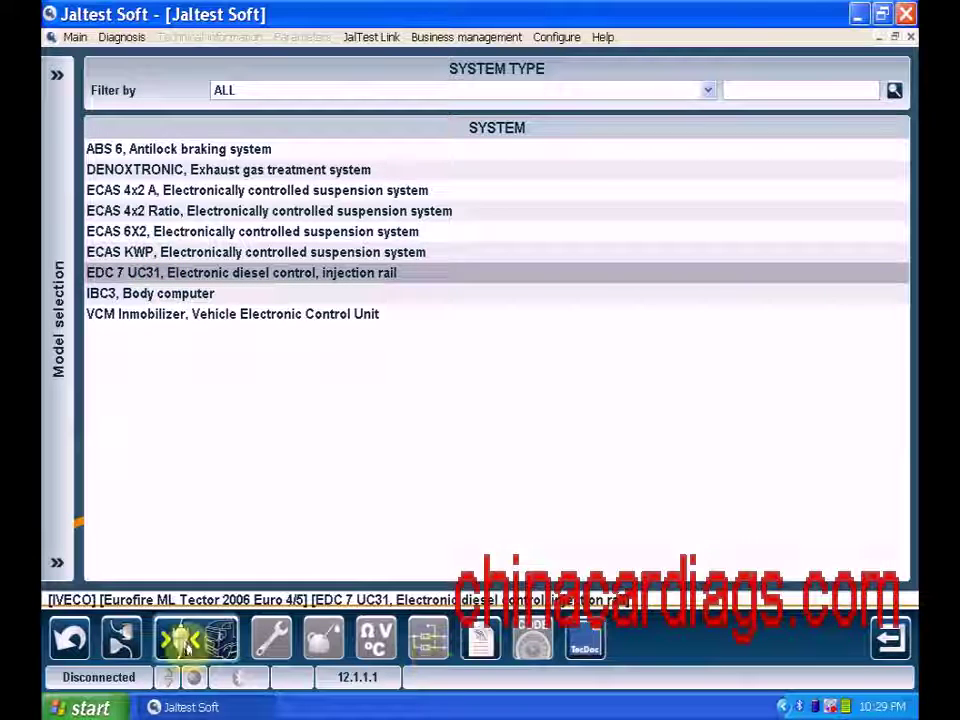
{"action": "left_click", "coordinate": [196, 640]}
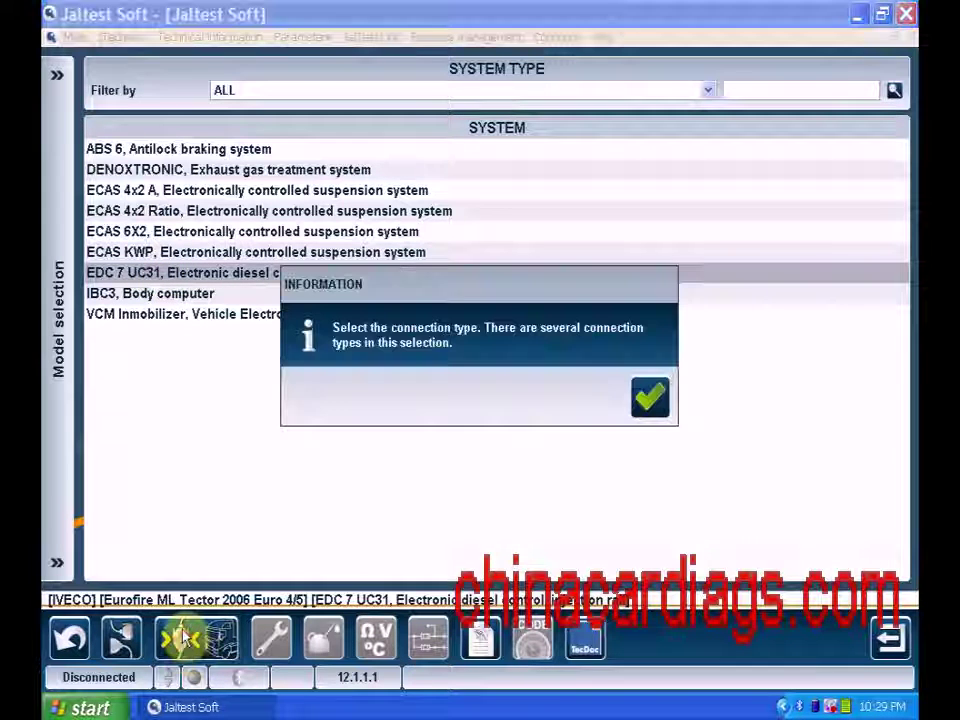
Connect via the OBD Connection 2 option, accepting the interface data and unrecognised ECU reference.
{"action": "left_click", "coordinate": [648, 399]}
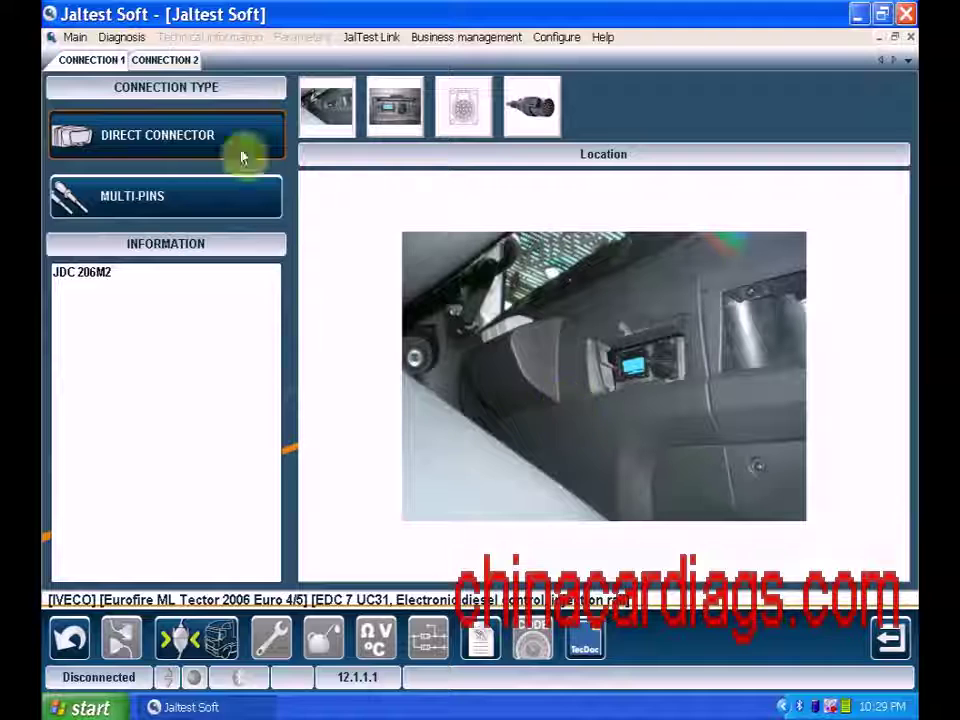
{"action": "left_click", "coordinate": [167, 58]}
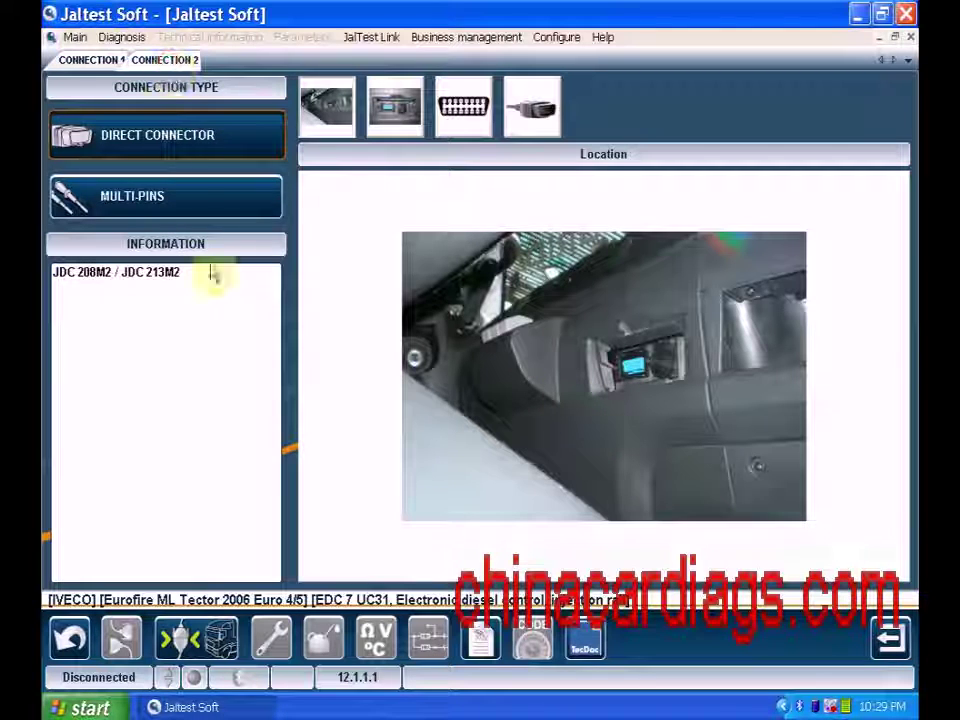
{"action": "left_click", "coordinate": [198, 637]}
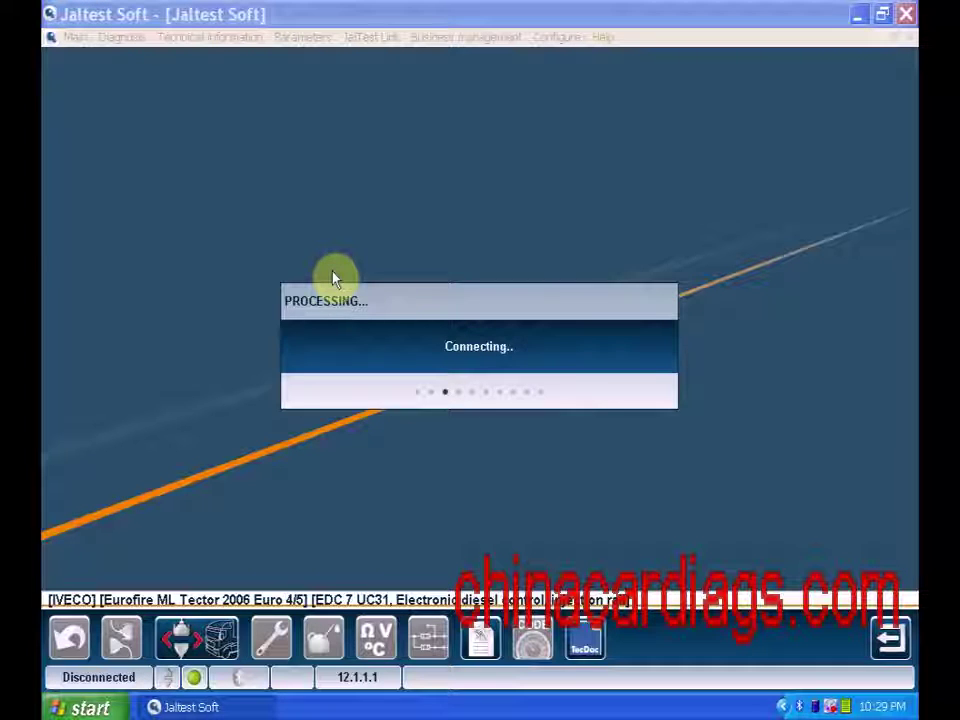
{"action": "left_click", "coordinate": [624, 445]}
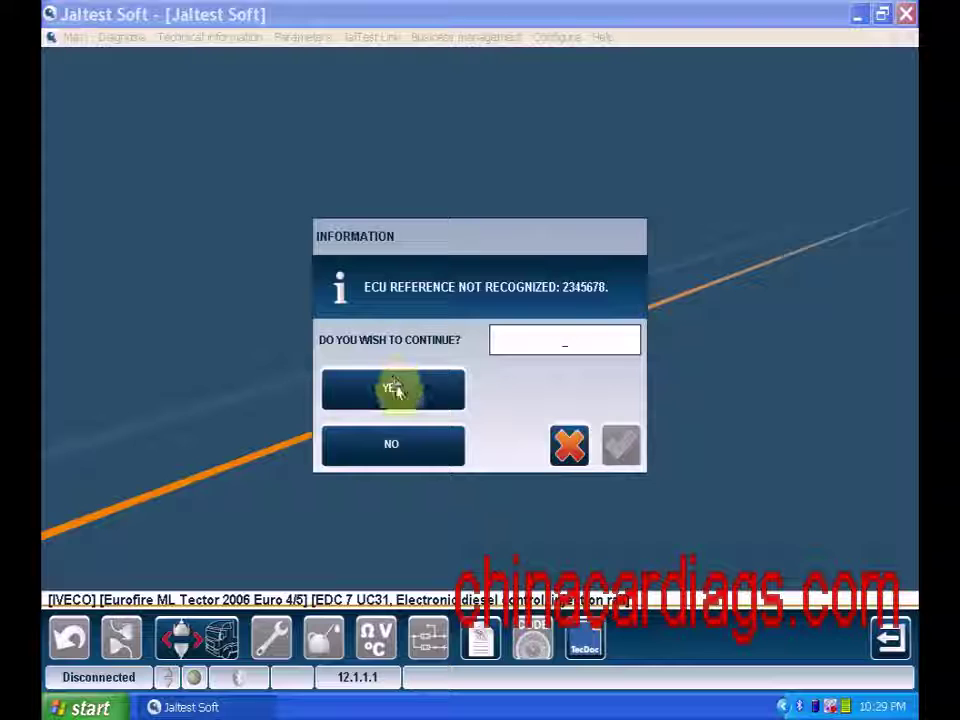
{"action": "left_click", "coordinate": [392, 387]}
{"action": "left_click", "coordinate": [621, 445]}
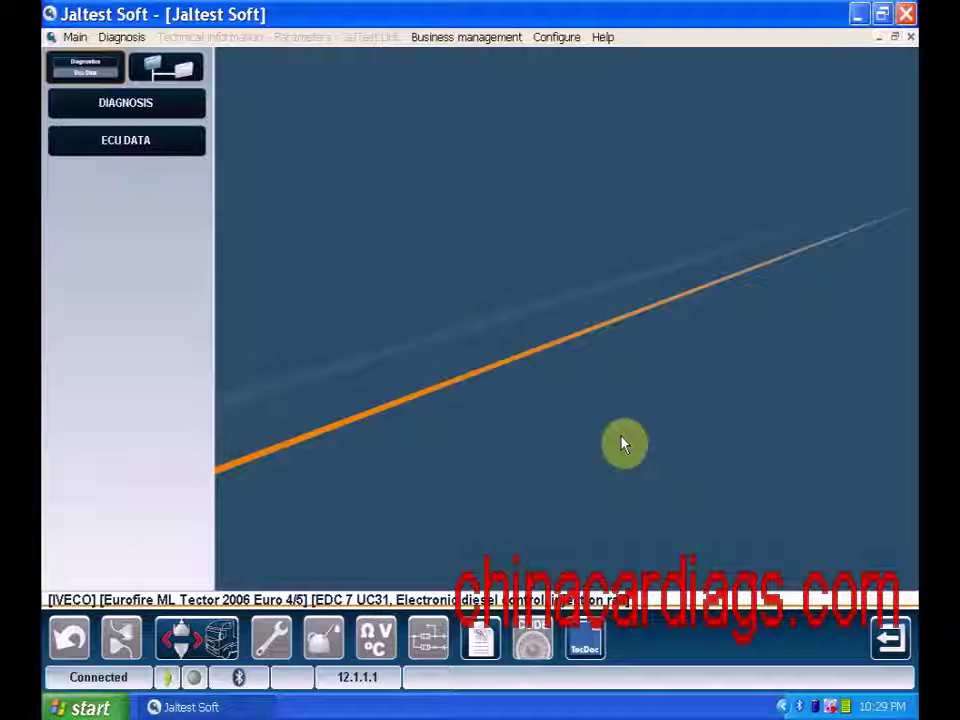
Read the three stored error codes and the ECU data over Bluetooth, then disconnect.
{"action": "left_click", "coordinate": [130, 103]}
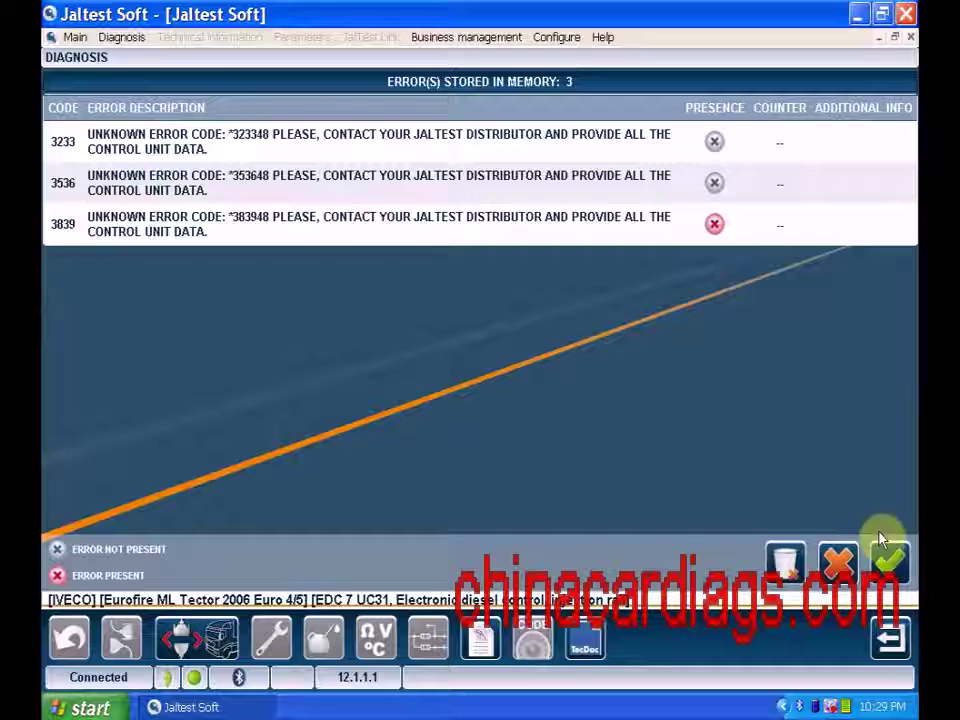
{"action": "left_click", "coordinate": [887, 558]}
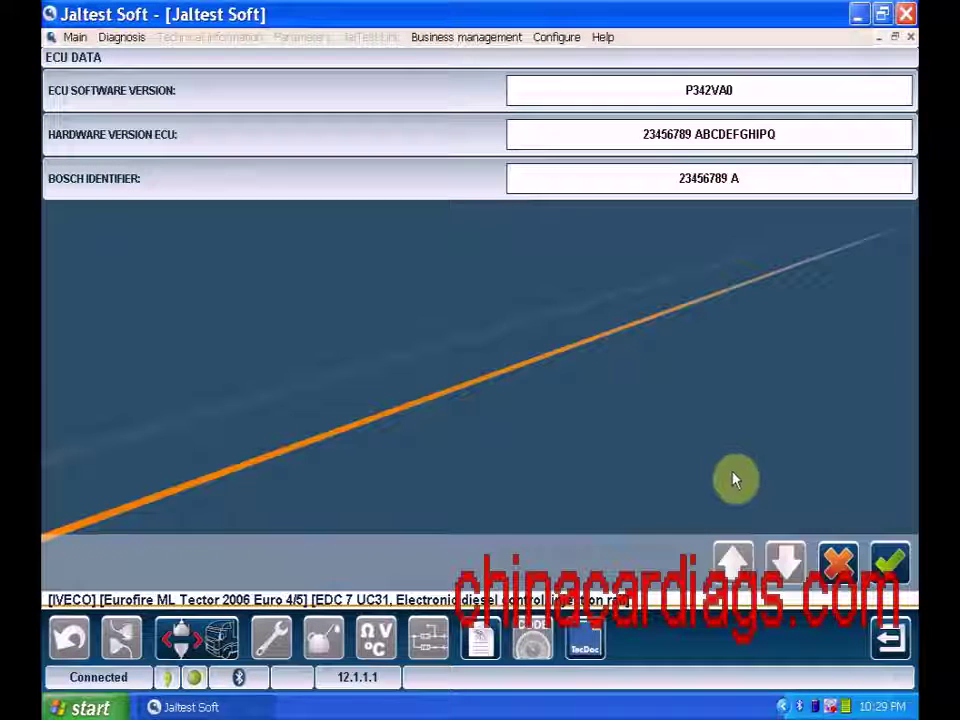
{"action": "left_click", "coordinate": [893, 565]}
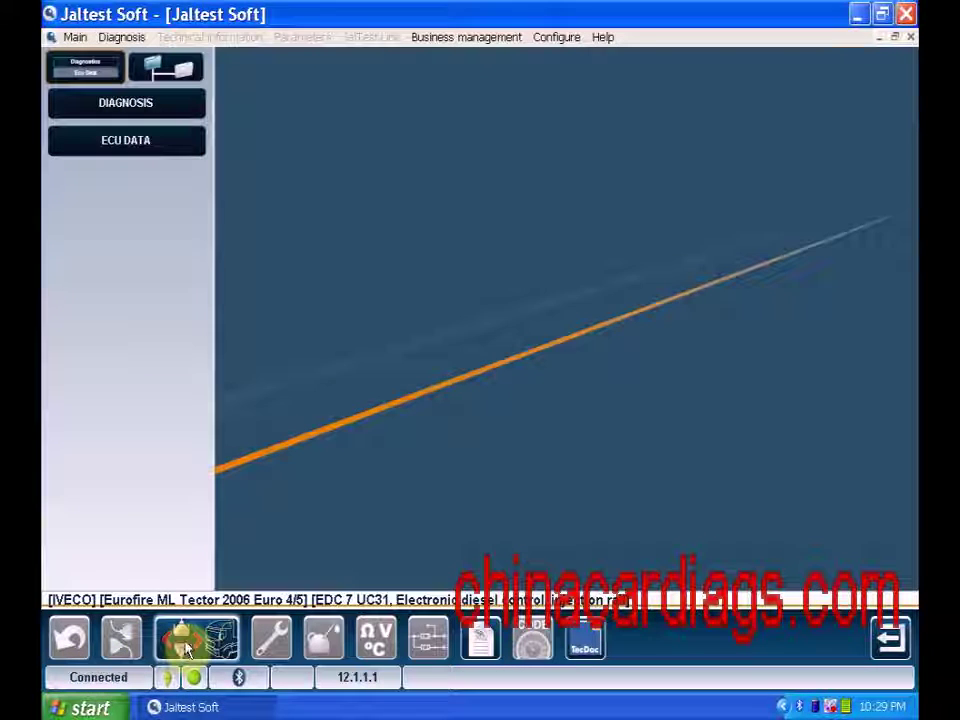
{"action": "left_click", "coordinate": [181, 638]}
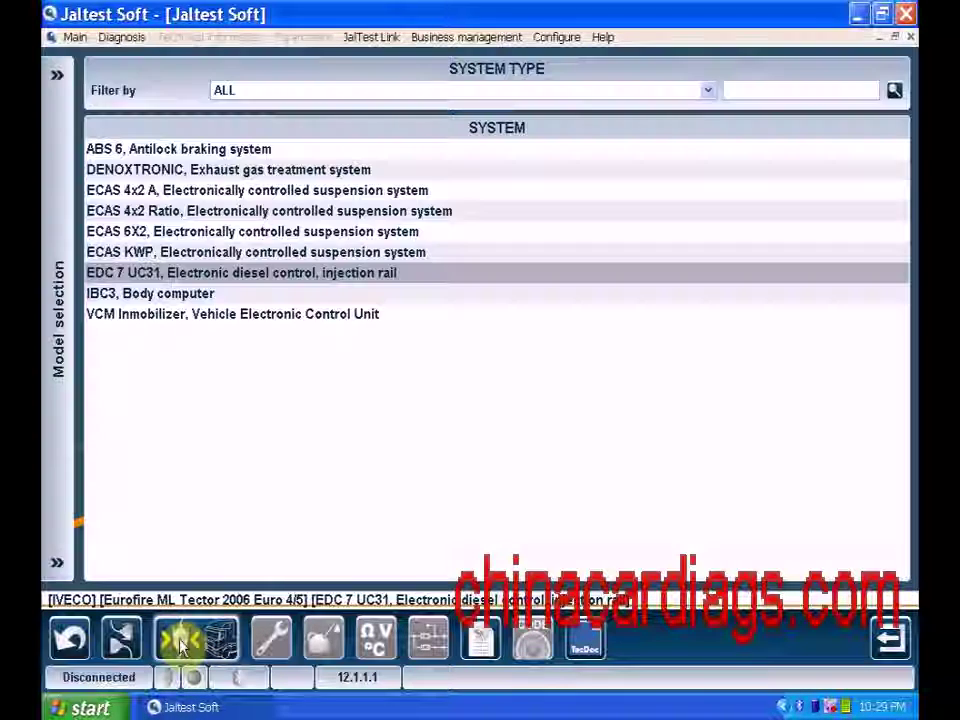
Back out through the model list to the vehicle-type screen.
{"action": "left_click", "coordinate": [75, 625]}
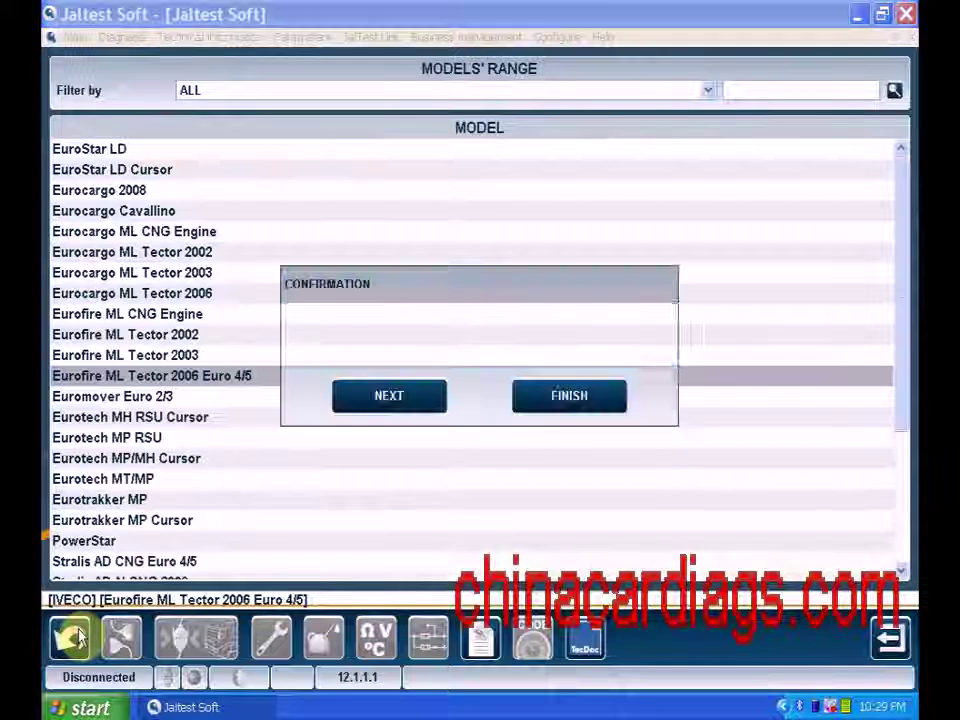
{"action": "left_click", "coordinate": [377, 404]}
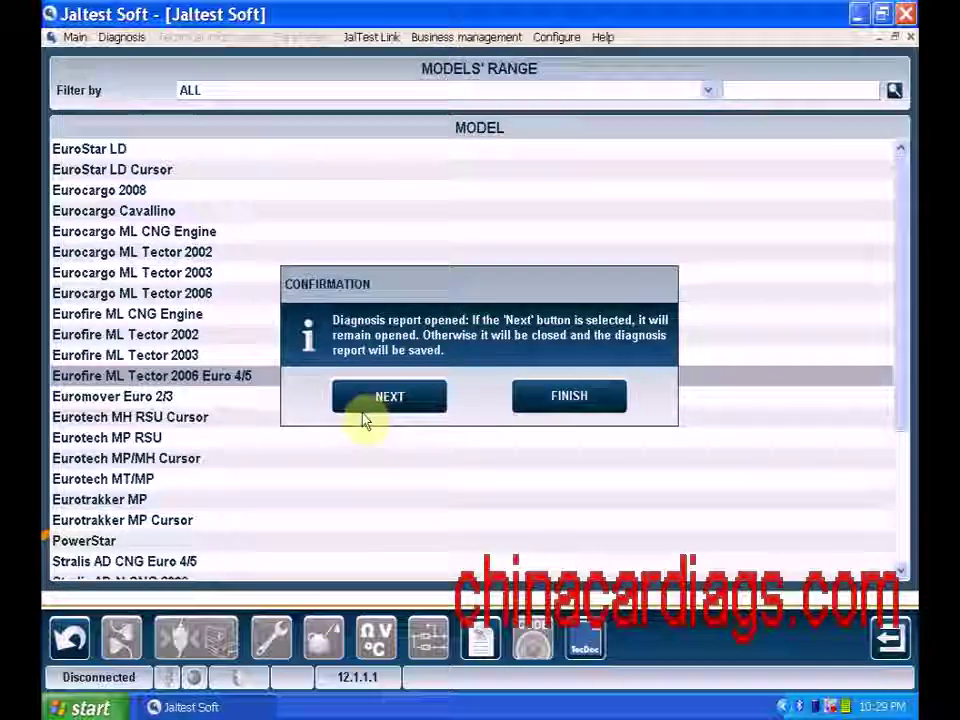
{"action": "left_click", "coordinate": [58, 650]}
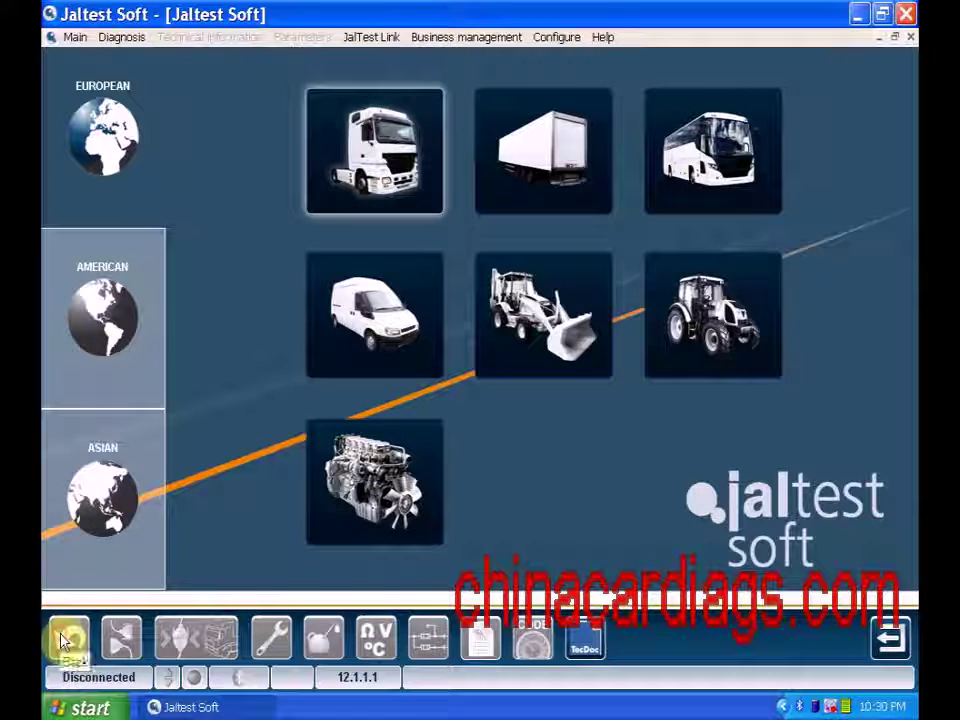
Close Jaltest Soft without saving the diagnosis report.
{"action": "left_click", "coordinate": [905, 14]}
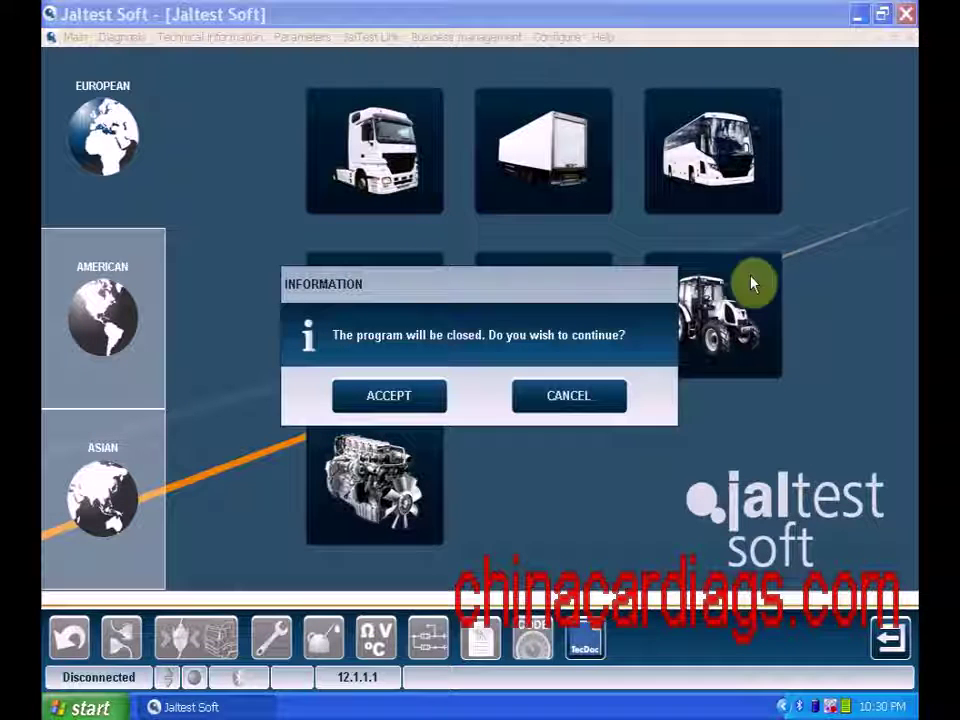
{"action": "left_click", "coordinate": [428, 402]}
{"action": "left_click", "coordinate": [421, 400]}
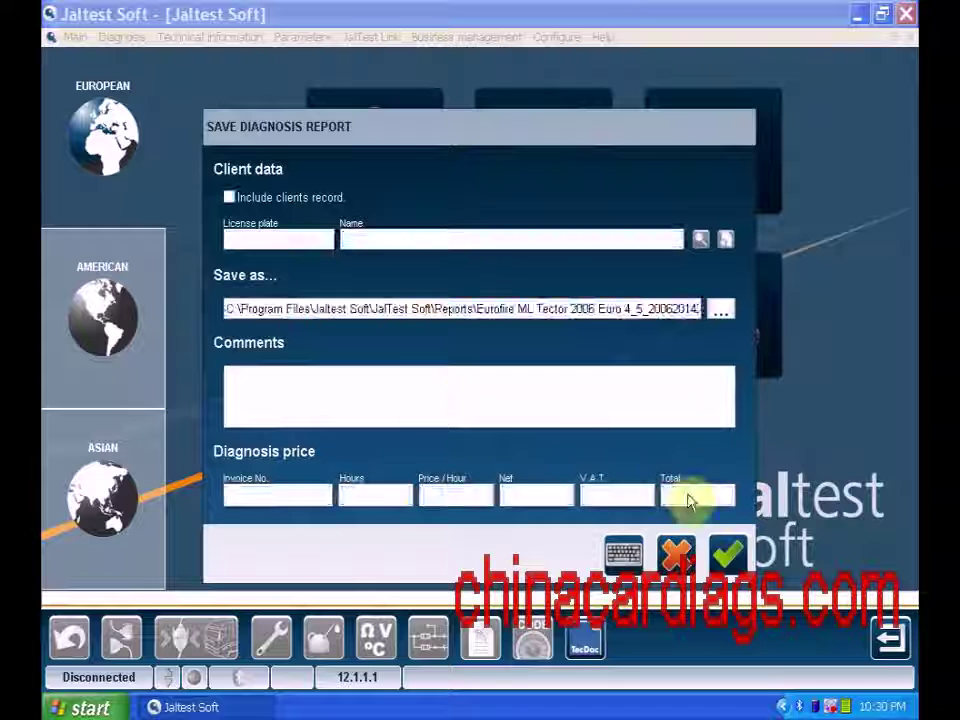
{"action": "left_click", "coordinate": [678, 552]}
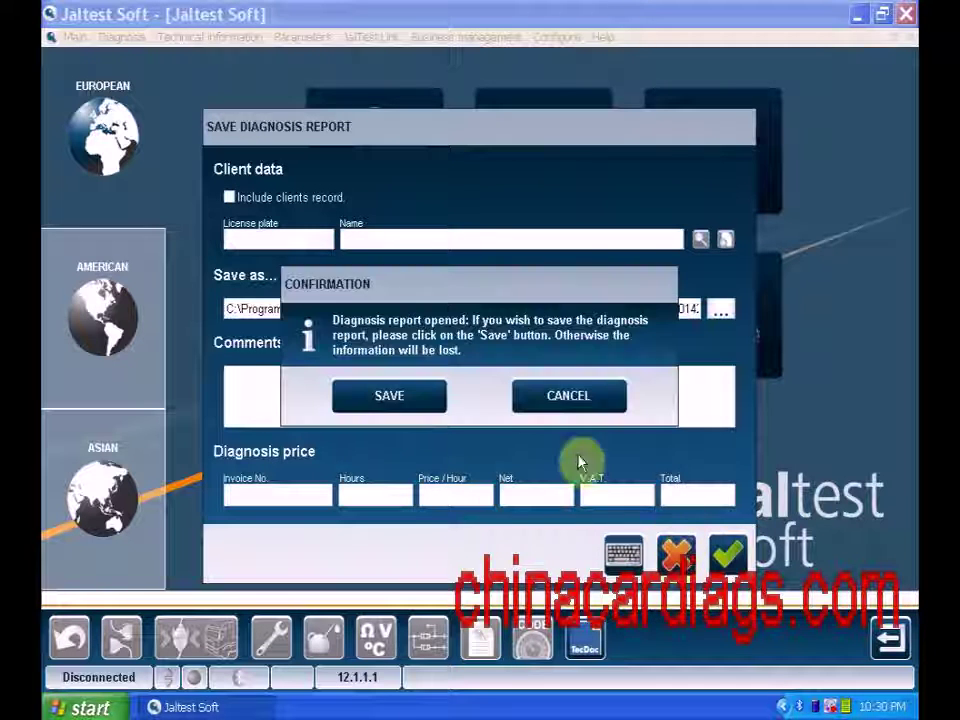
{"action": "left_click", "coordinate": [563, 403]}
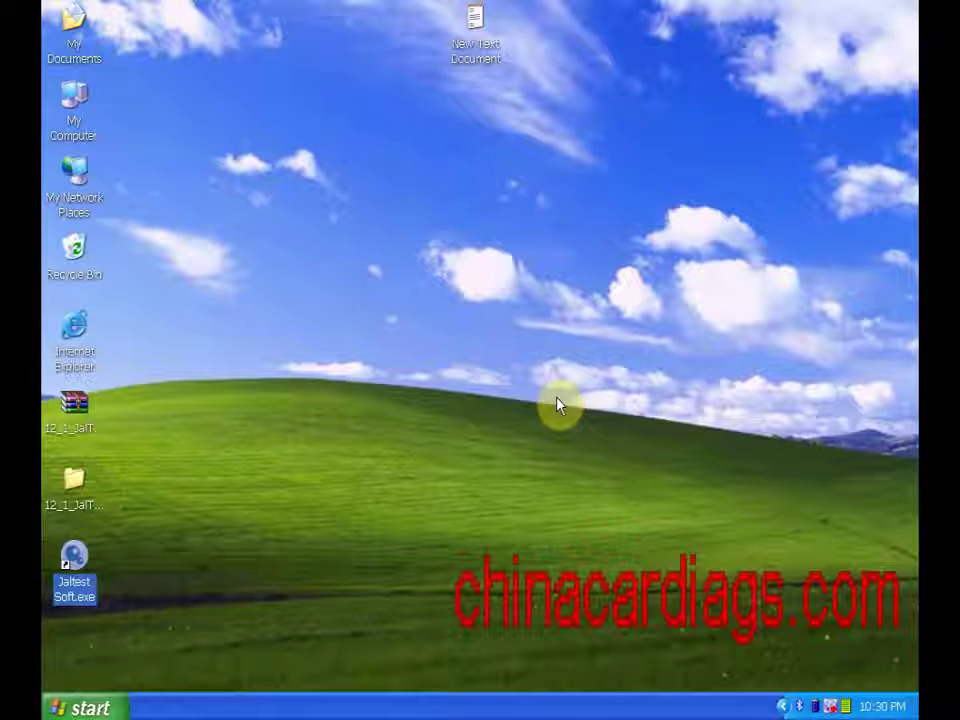